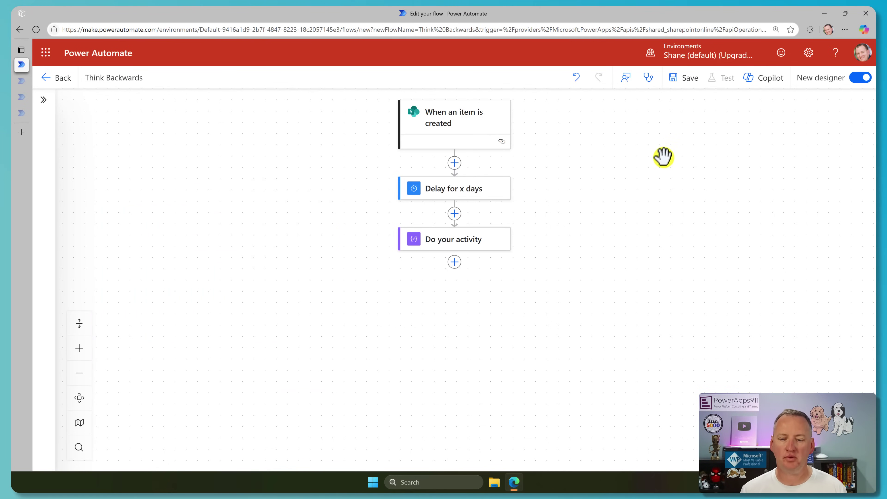
- Center the Think Backwards flow on the canvas
scroll(584, 239, "up", 2)
scroll(556, 218, "up", 3)
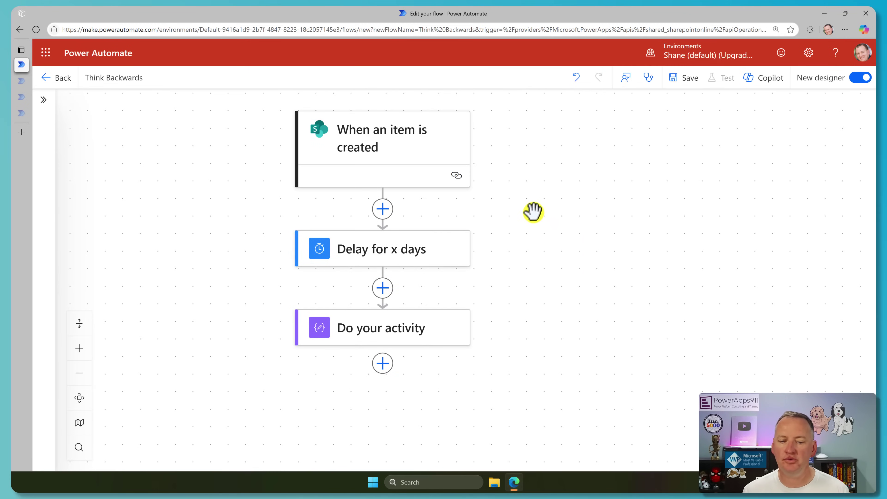
left_click_drag(531, 213, 589, 228)
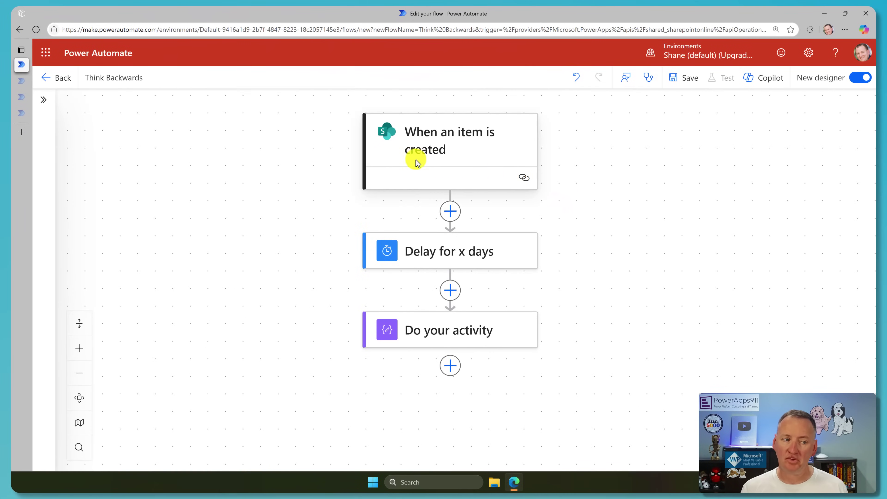
- Switch to the Think forward flow, close the Condition panel and open Get items that are X days old
left_click(21, 80)
scroll(654, 224, "up", 3)
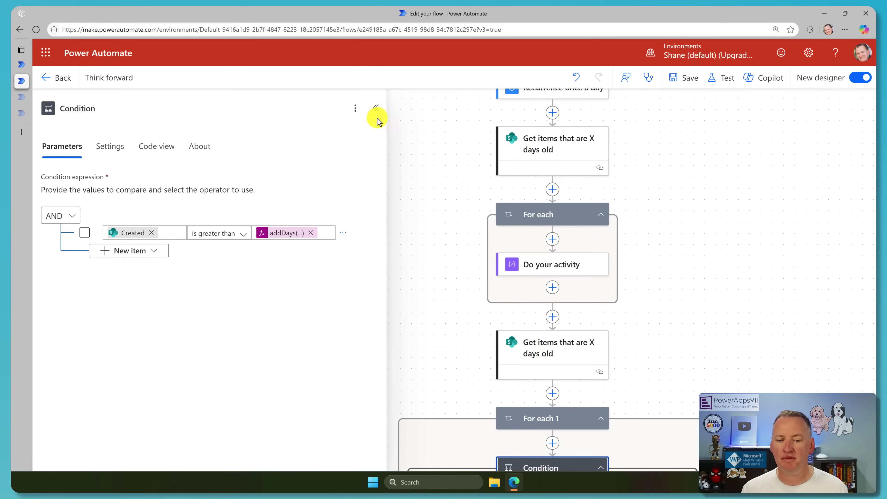
left_click(376, 108)
scroll(440, 189, "up", 3)
scroll(441, 199, "up", 2)
scroll(442, 204, "up", 2)
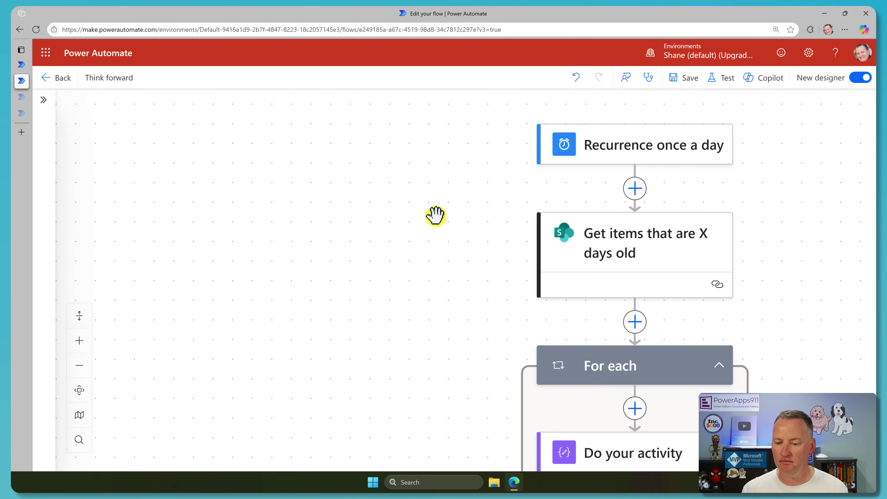
left_click_drag(435, 216, 301, 210)
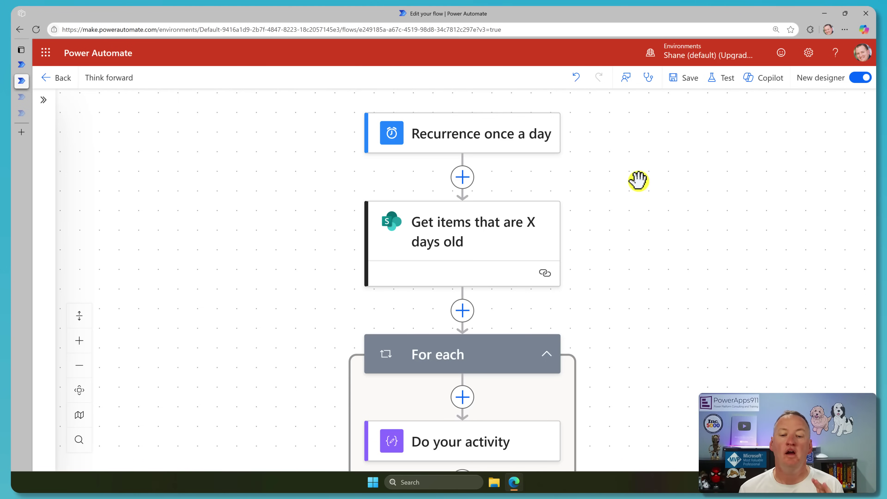
left_click(510, 248)
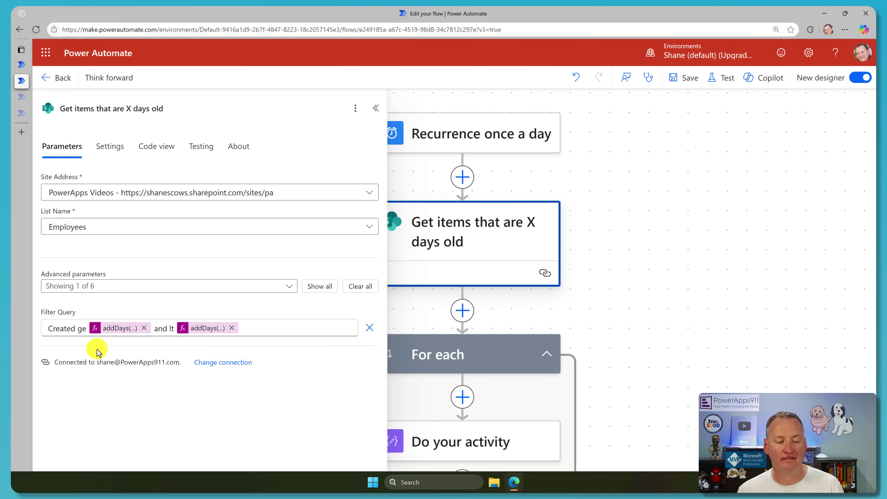
left_click(120, 331)
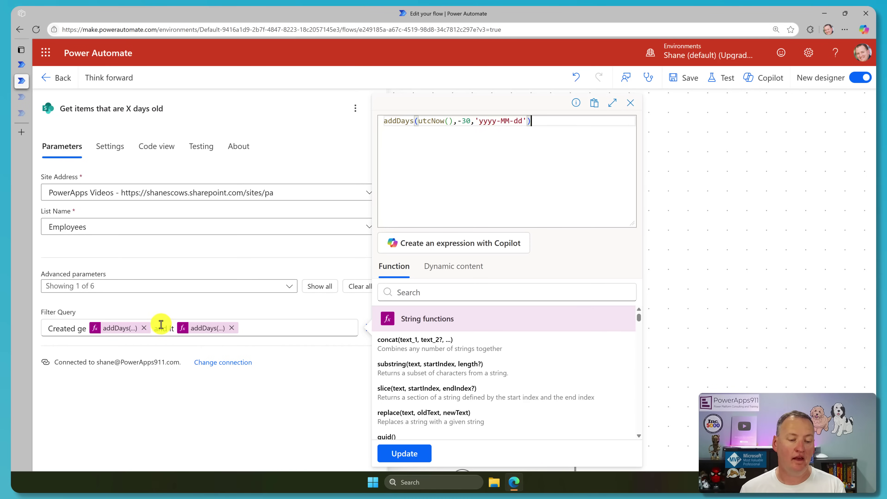
left_click(217, 329)
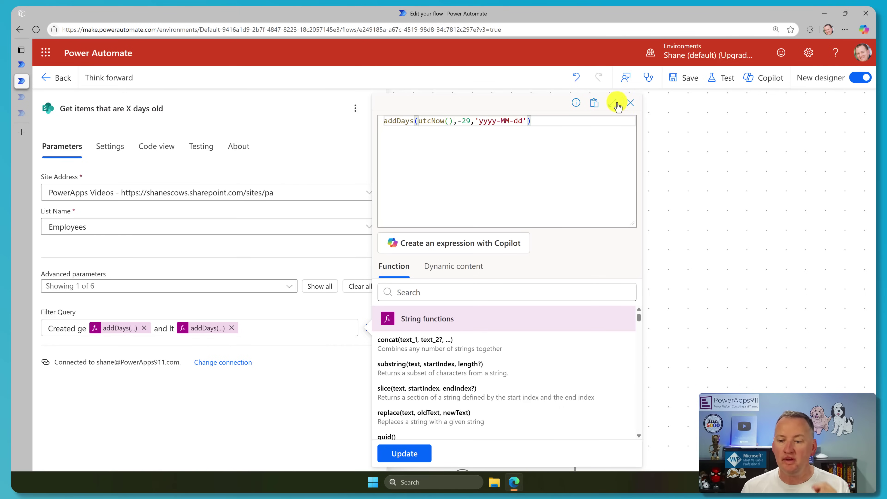
left_click(630, 103)
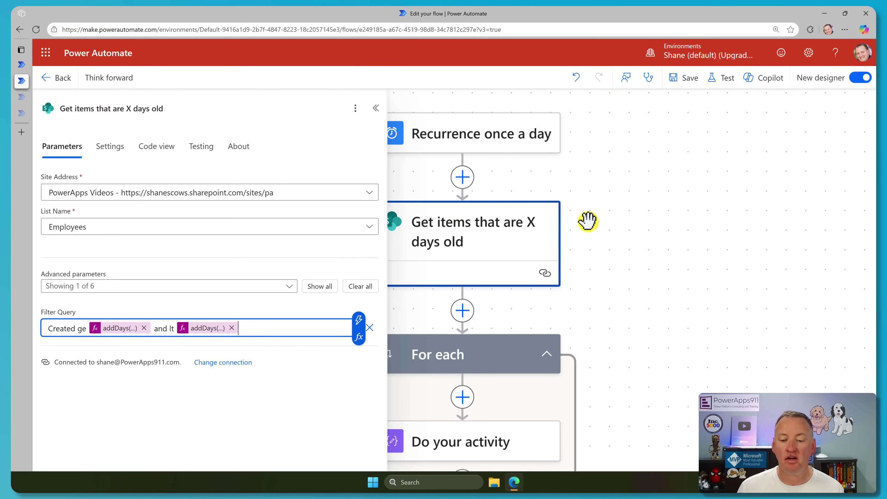
left_click(671, 199)
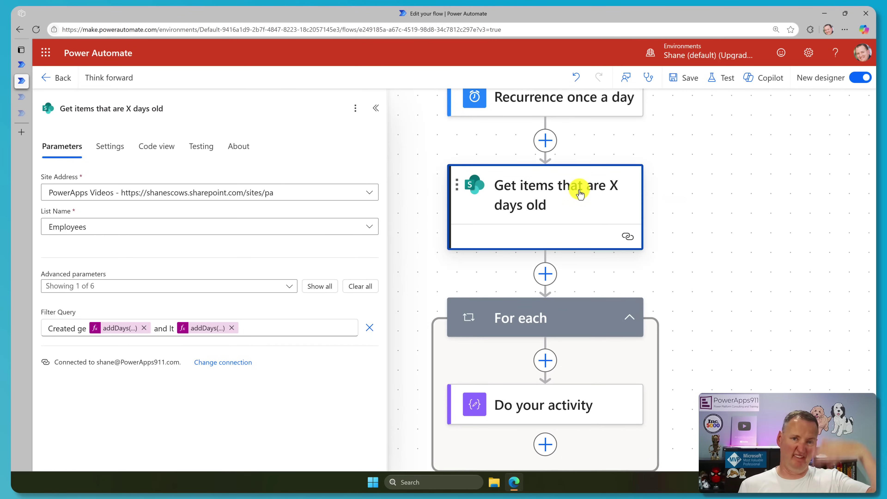
left_click_drag(693, 249, 662, 182)
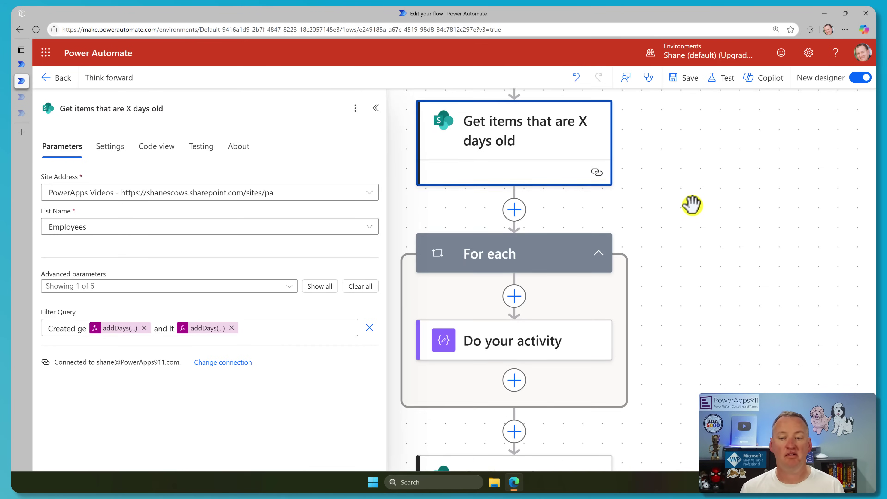
scroll(692, 204, "up", 2)
scroll(667, 192, "up", 3)
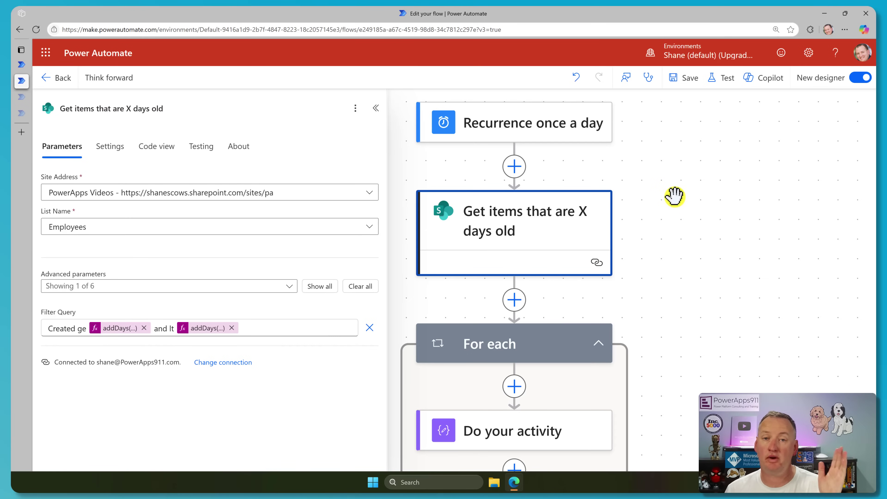
left_click_drag(678, 280, 668, 171)
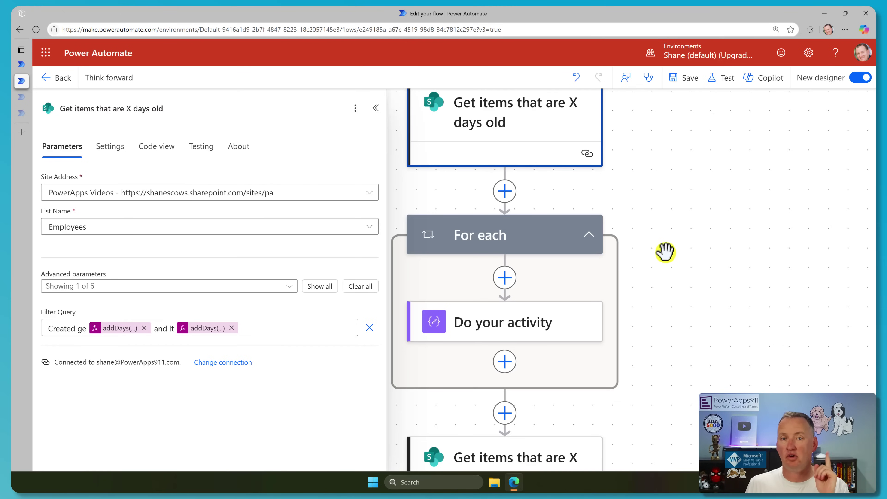
scroll(665, 251, "down", 1)
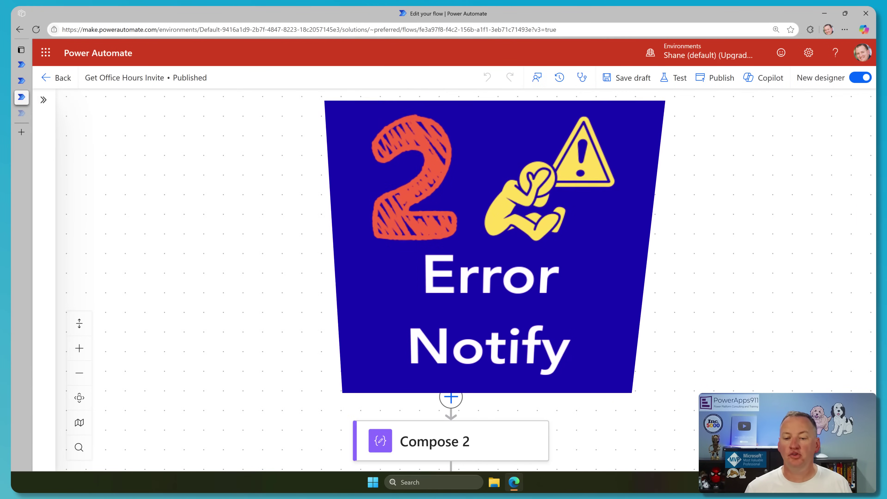
- Scroll down the Get Office Hours Invite flow past Initialize variable, Compose and Compose 2
scroll(608, 254, "down", 1)
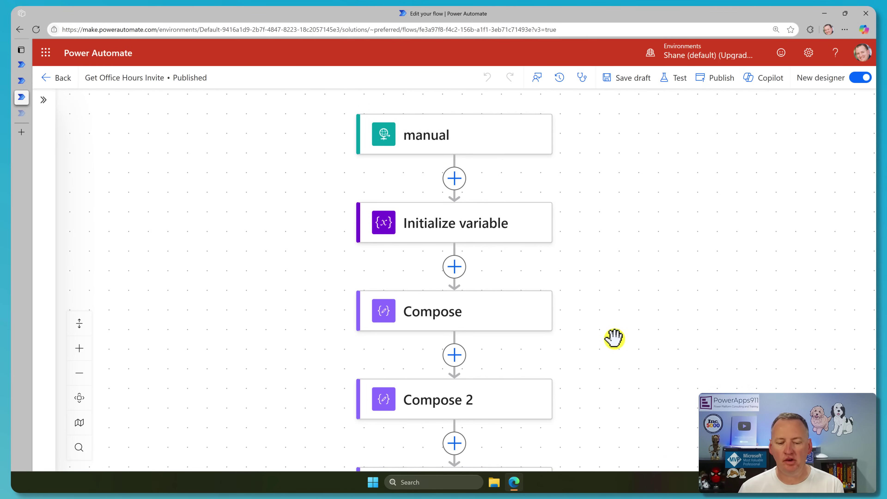
scroll(614, 328, "down", 1)
left_click_drag(616, 323, 615, 325)
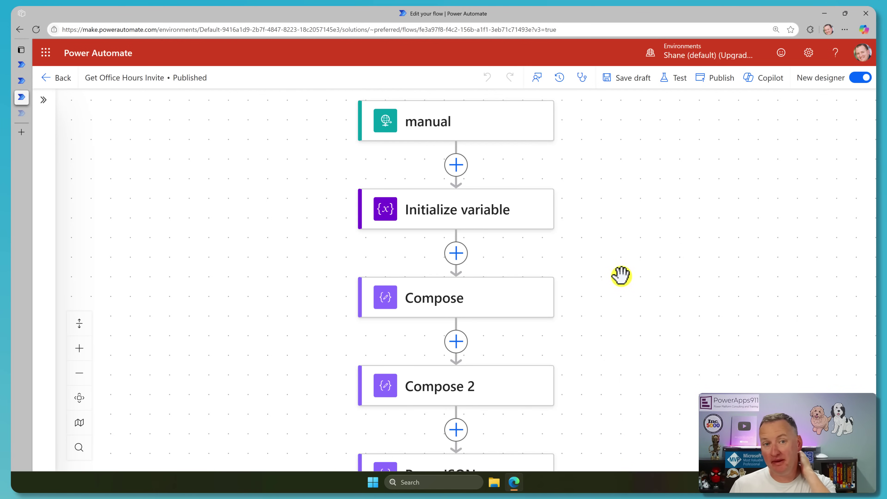
- Inspect the email step's run-after settings: runs if Switch times out, is skipped or fails
scroll(615, 351, "down", 10)
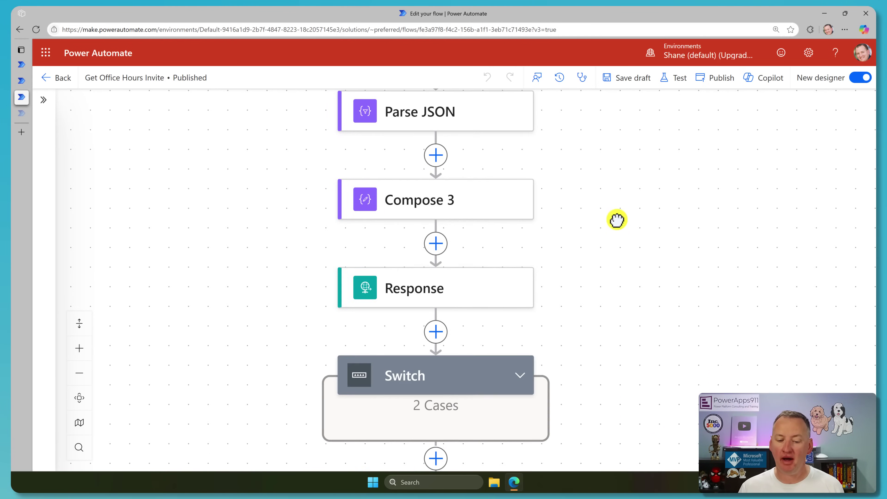
scroll(617, 219, "down", 8)
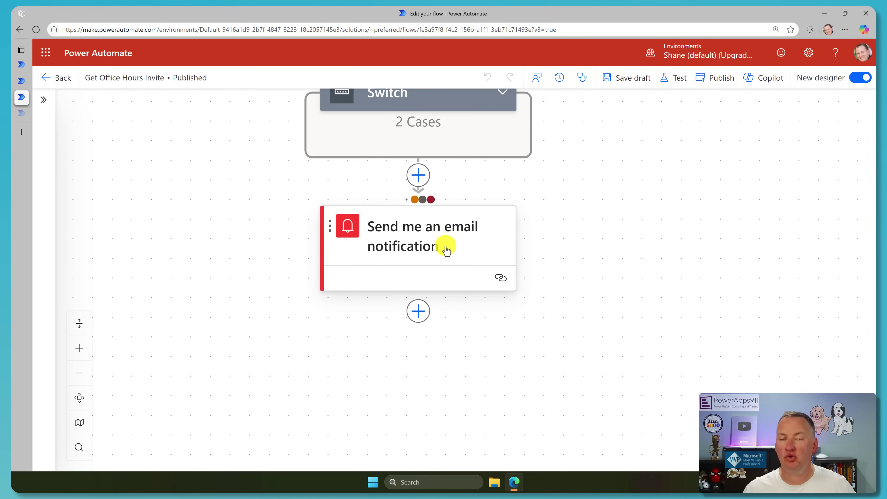
mouse_move(420, 208)
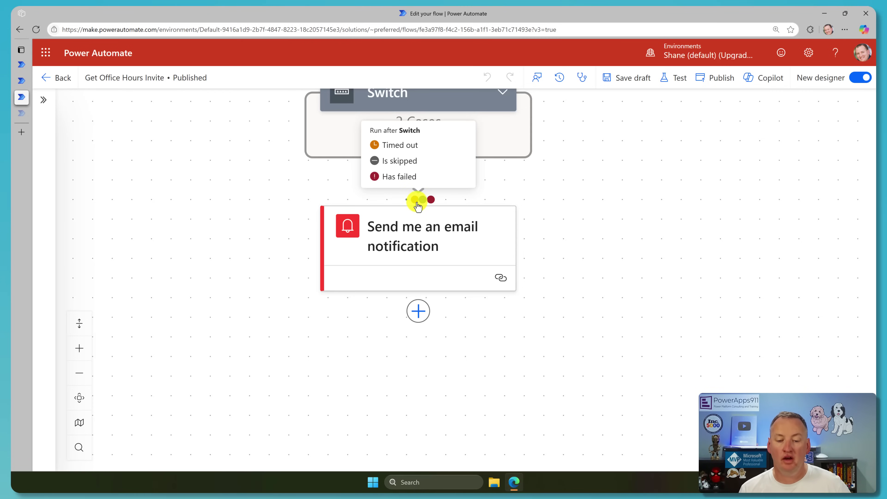
scroll(495, 208, "up", 3)
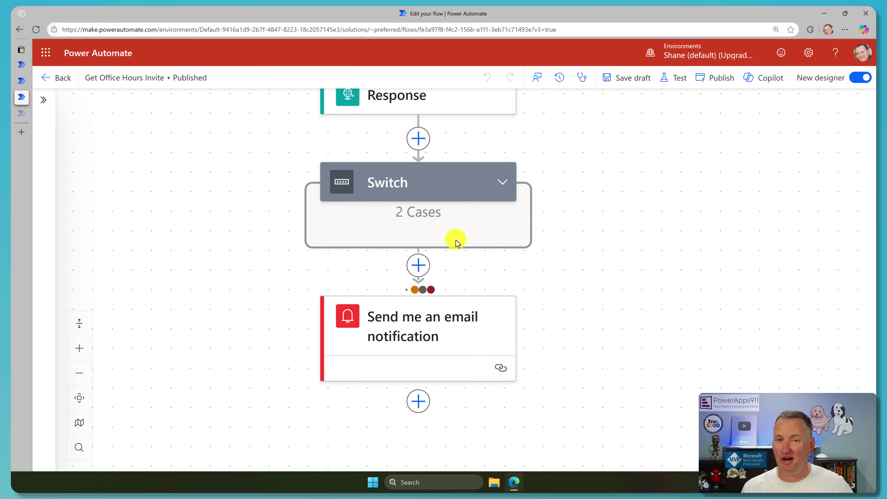
mouse_move(411, 292)
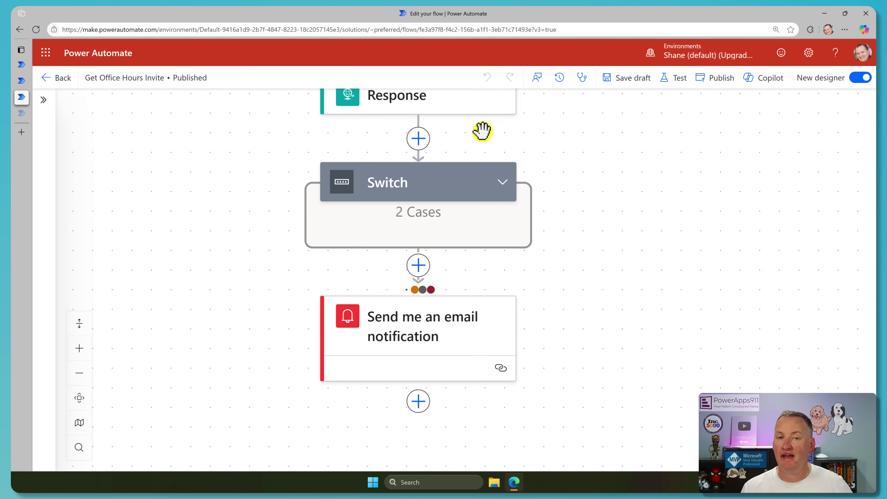
scroll(493, 131, "up", 10)
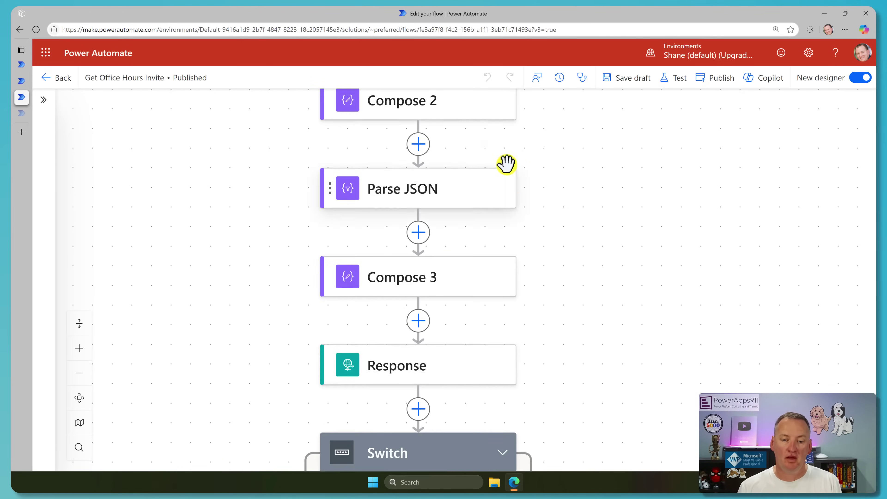
scroll(428, 164, "up", 8)
- Open the Send me an email notification action with subject 'Office Hours Invite Failed'
scroll(404, 299, "down", 3)
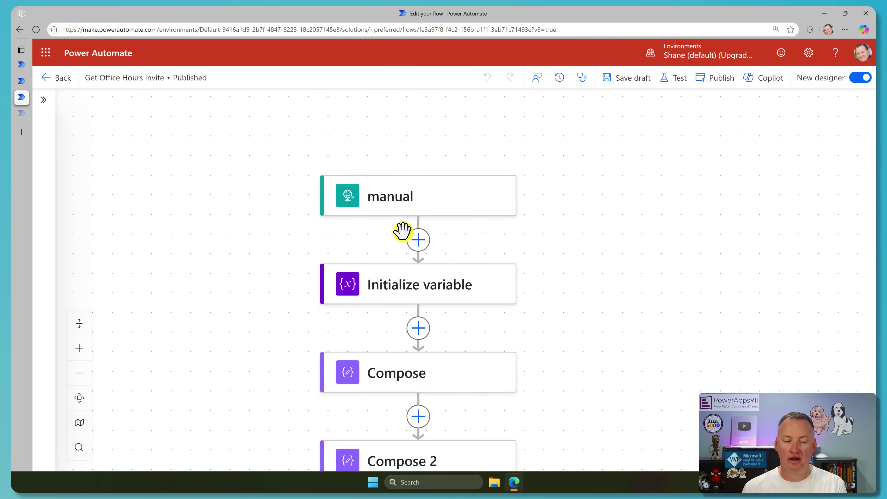
scroll(419, 284, "down", 3)
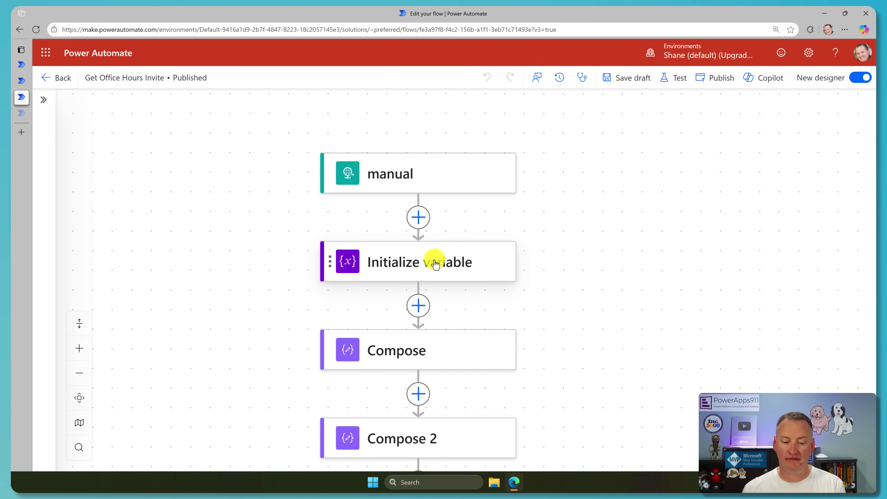
scroll(422, 281, "down", 1)
scroll(421, 281, "down", 3)
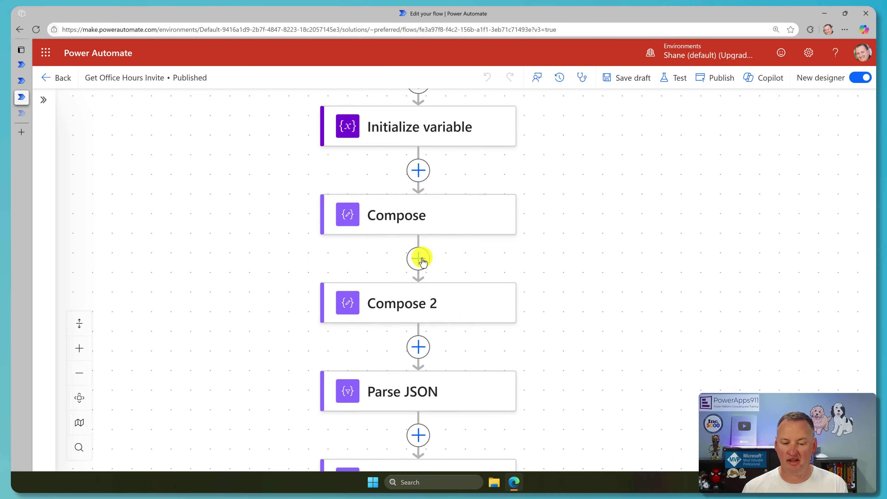
scroll(418, 281, "down", 1)
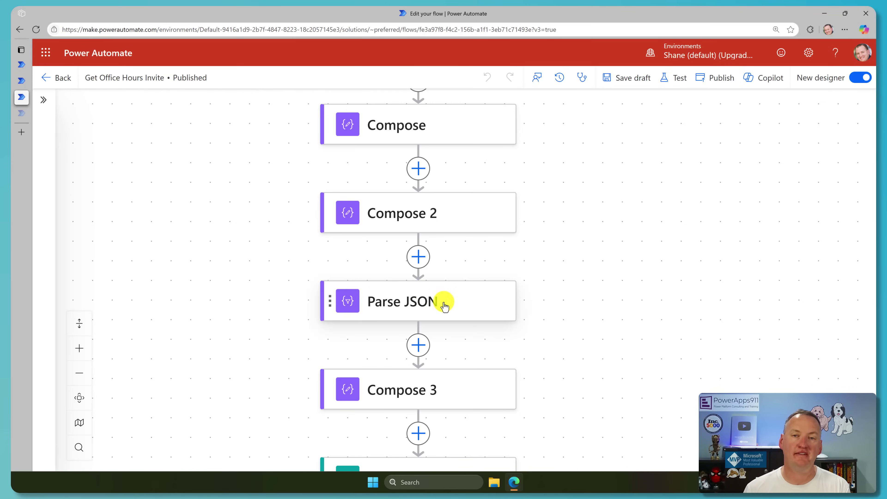
scroll(444, 300, "down", 1)
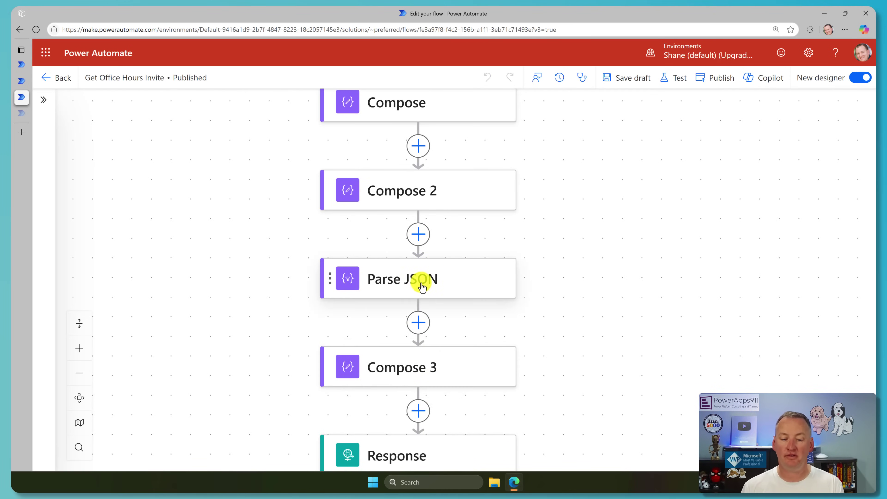
scroll(447, 365, "down", 2)
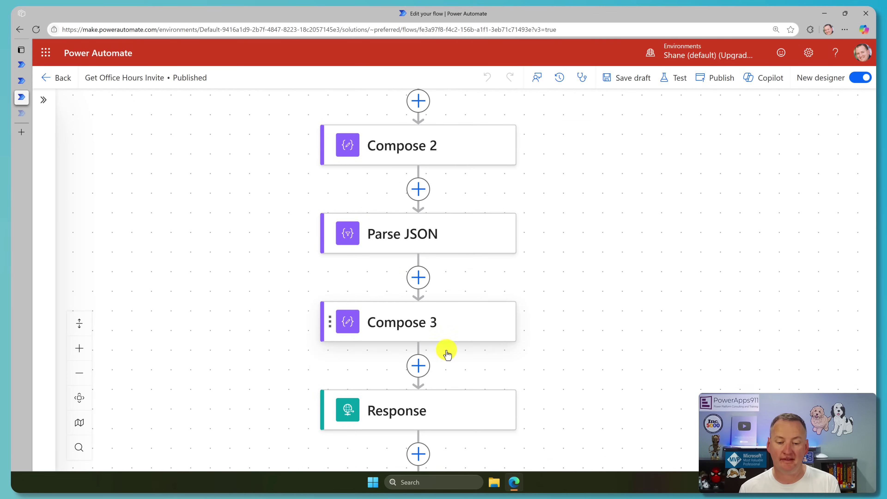
scroll(433, 357, "down", 1)
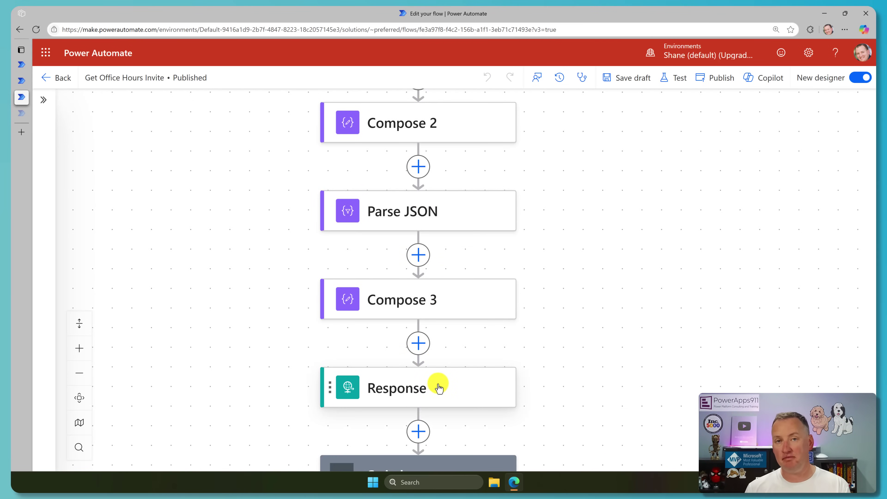
scroll(460, 303, "down", 4)
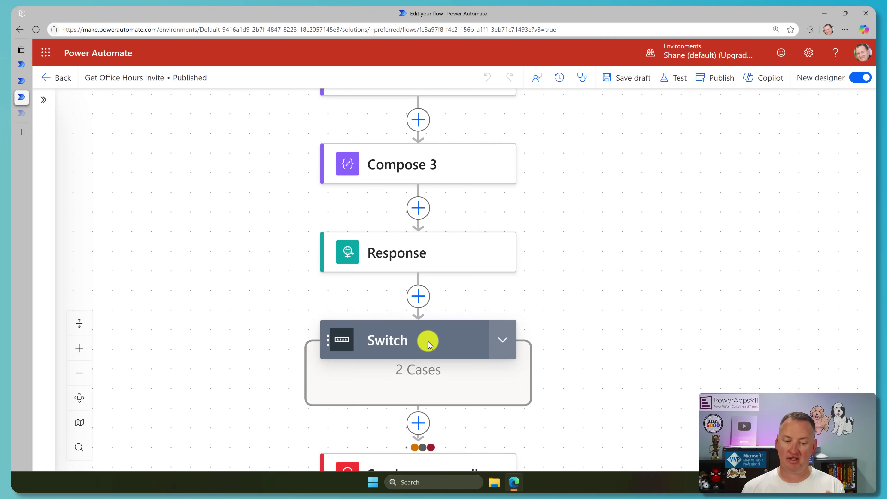
scroll(438, 250, "down", 4)
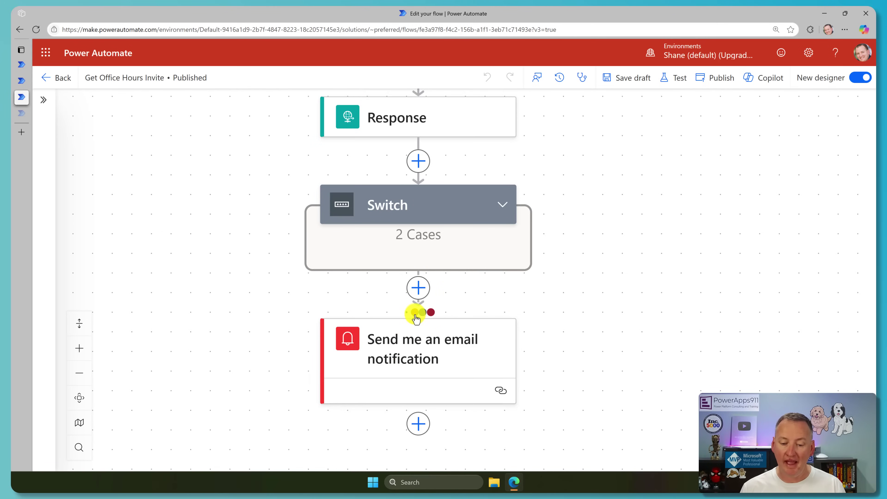
mouse_move(416, 316)
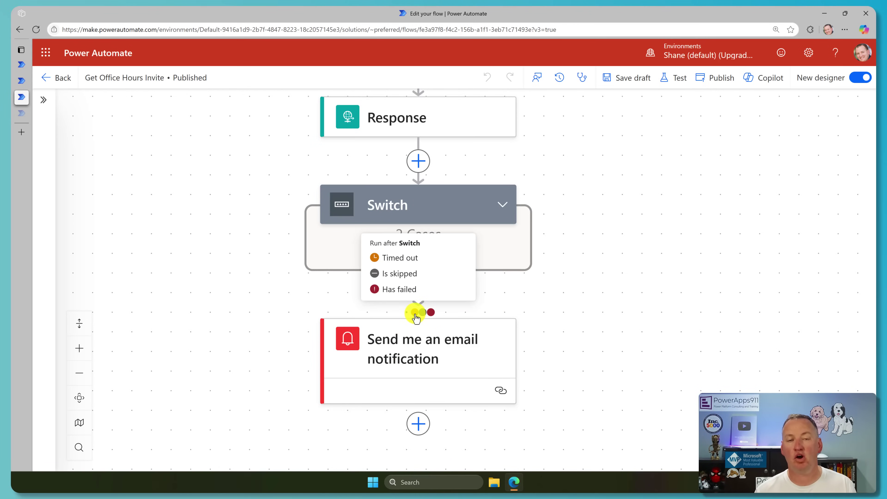
left_click(416, 332)
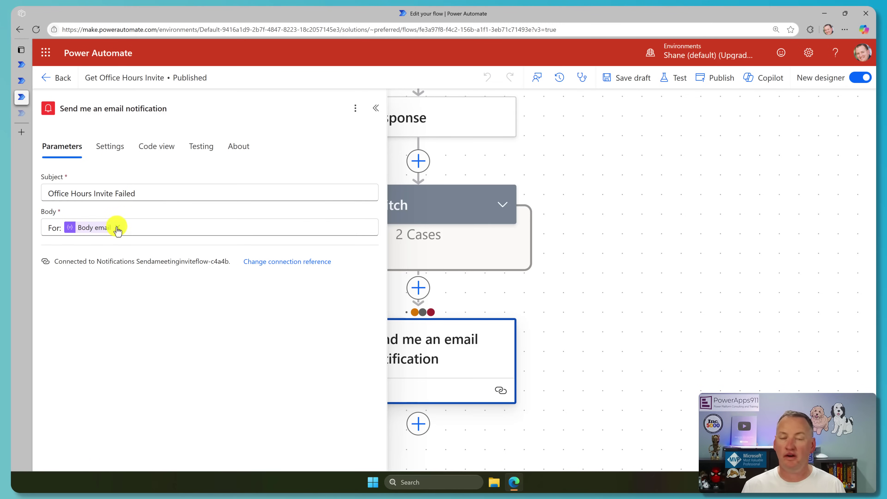
left_click_drag(590, 261, 670, 271)
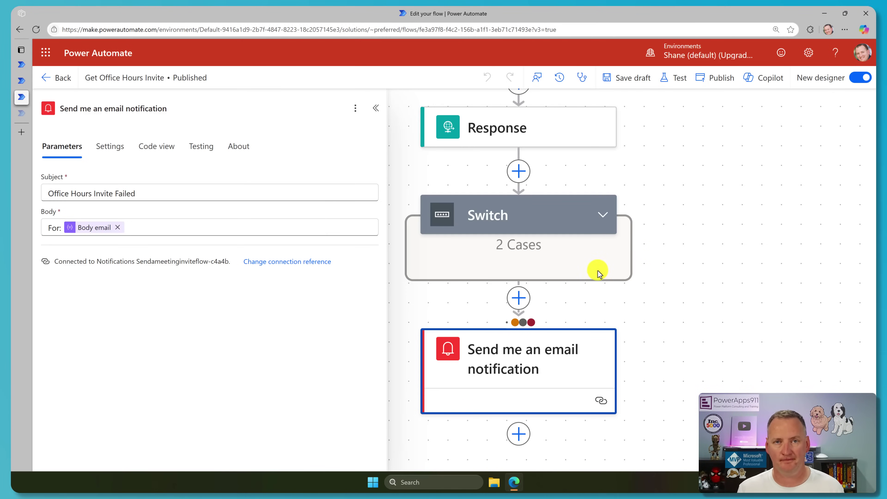
- Expand the Switch to reveal Case (Compose 1, Get event (V3) AM) and Case 2 (Compose 6)
scroll(630, 210, "up", 1)
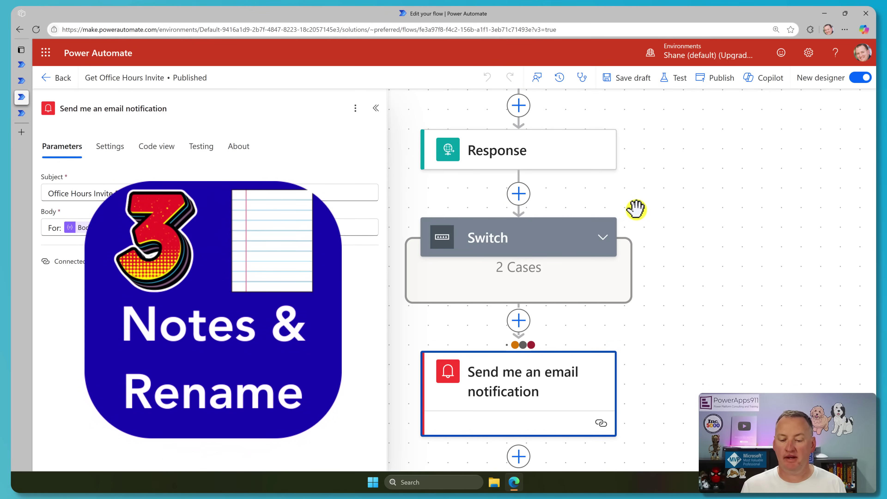
scroll(640, 214, "up", 1)
scroll(640, 214, "up", 2)
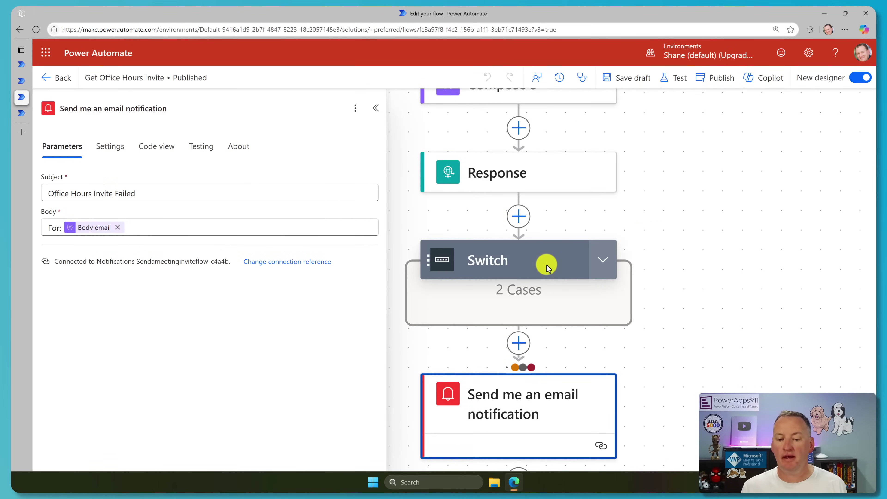
scroll(570, 245, "up", 20)
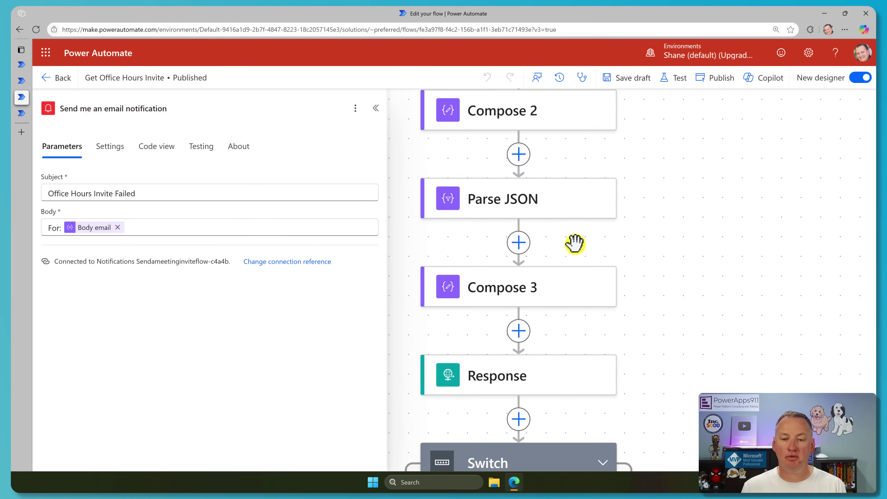
scroll(502, 204, "up", 2)
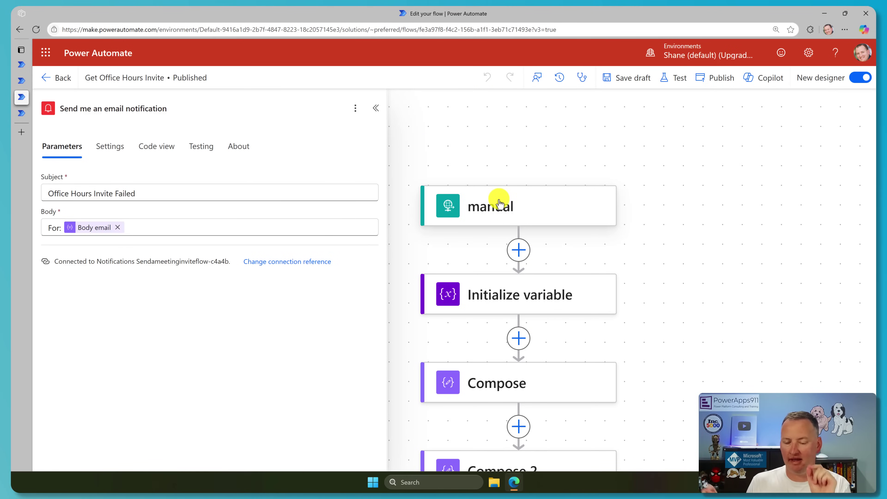
scroll(519, 234, "down", 15)
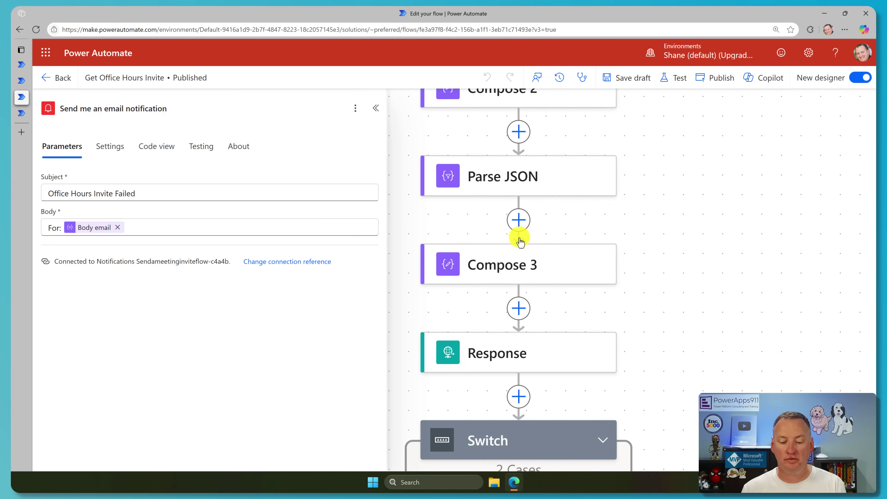
left_click(601, 282)
scroll(574, 277, "down", 5)
scroll(542, 285, "down", 2)
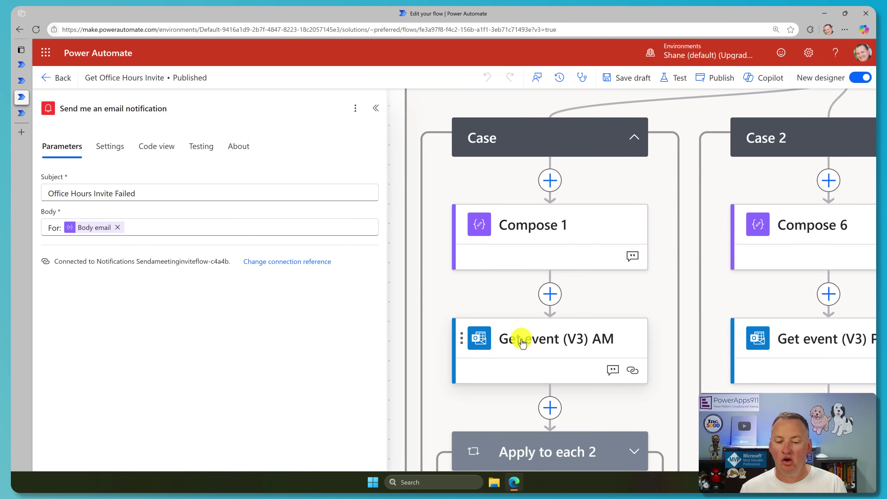
- View Get event (V3) AM's note with a flow link, Calendar id Calendar and Item id AMOfficeID
left_click(545, 353)
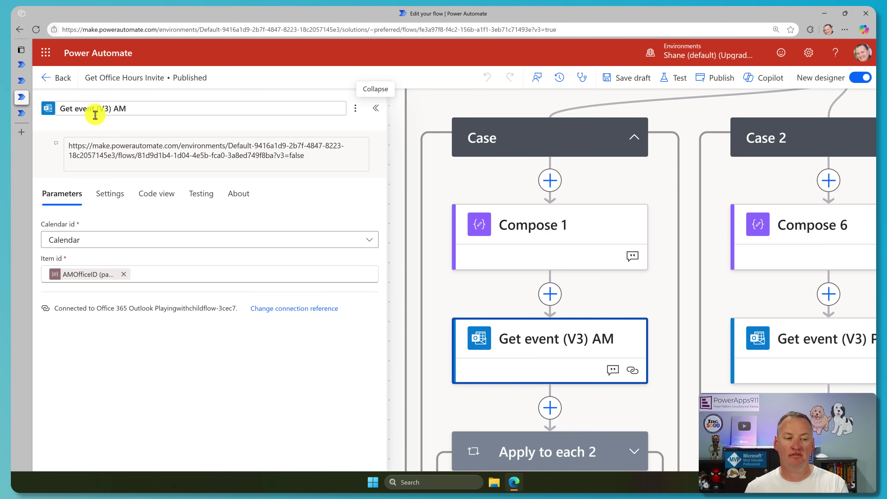
left_click(111, 111)
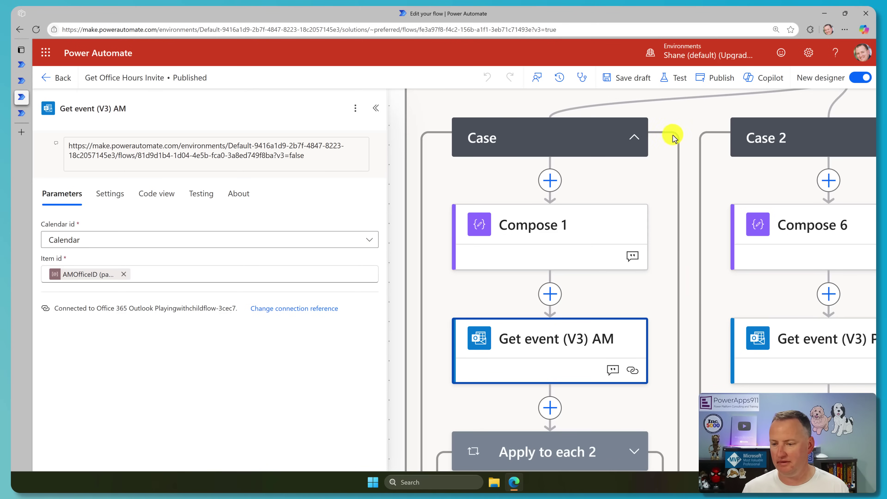
left_click_drag(672, 118, 509, 131)
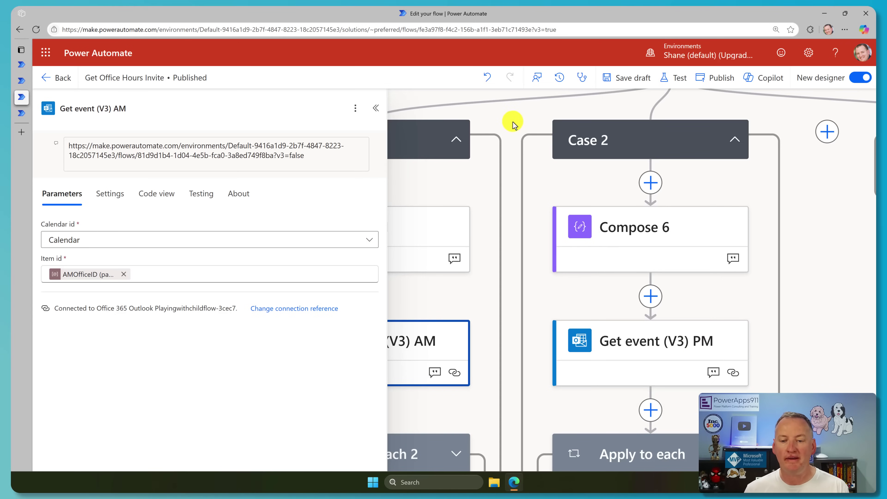
left_click_drag(511, 123, 615, 119)
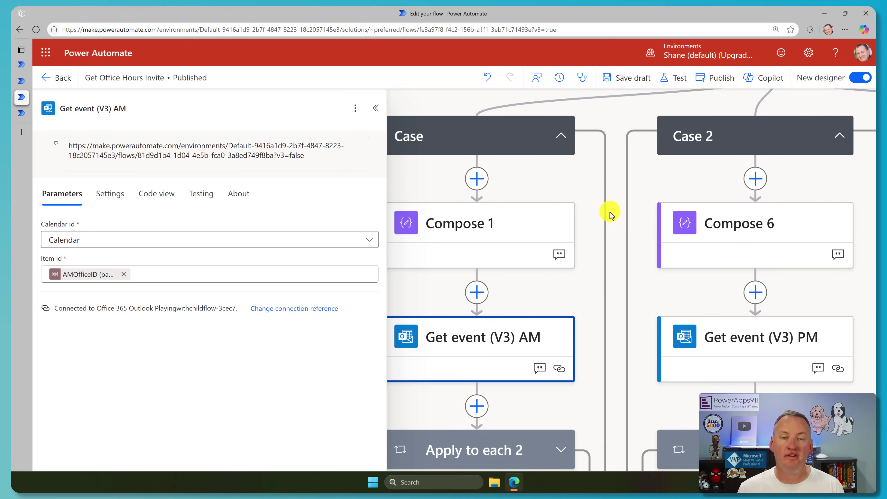
scroll(611, 215, "up", 4)
scroll(613, 216, "up", 3)
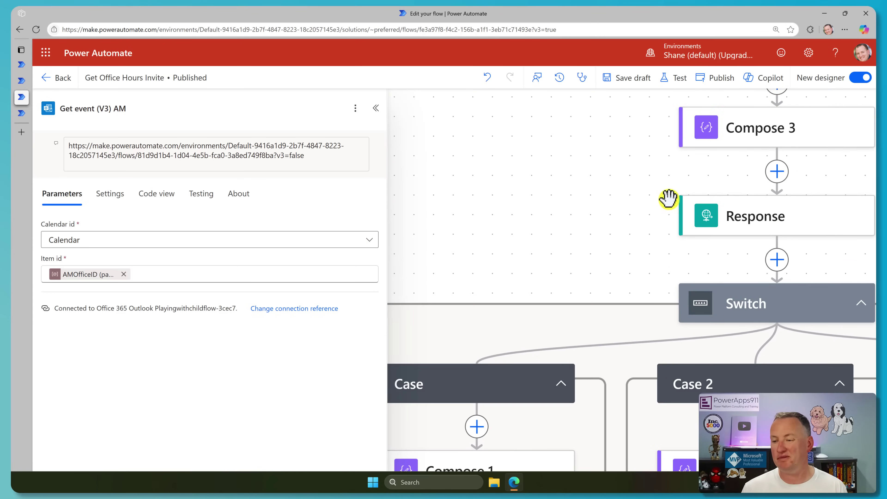
scroll(608, 204, "down", 8)
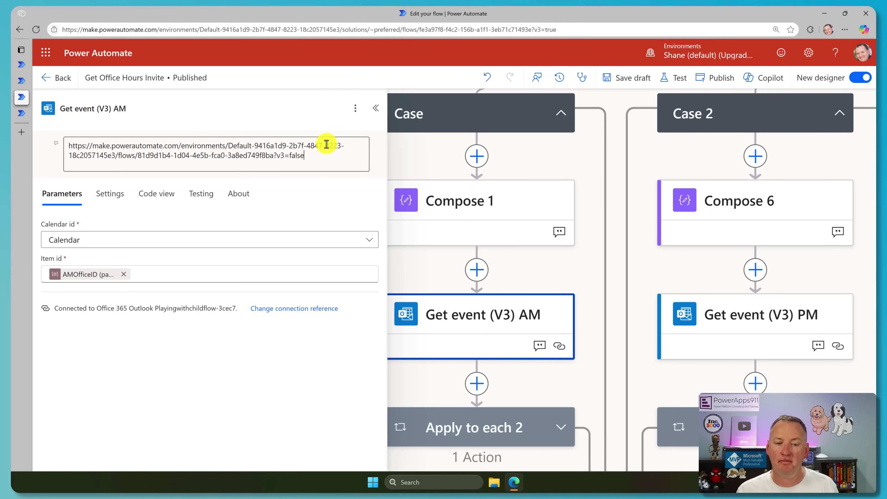
- Restore the Get event (V3) AM action's original name after removing stray characters
left_click(177, 107)
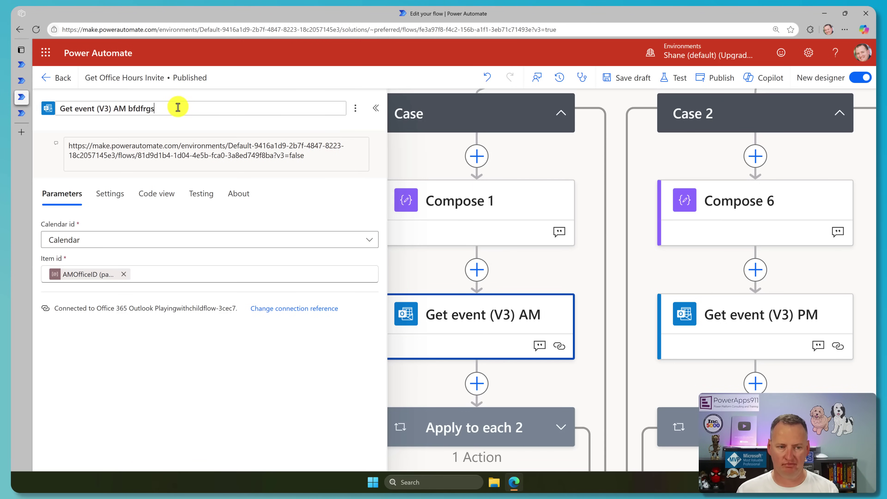
key("BackSpace")
key("BackSpace")
key("BackSpace")
key("BackSpace")
key("BackSpace")
key("BackSpace")
key("BackSpace")
key("BackSpace")
key("BackSpace")
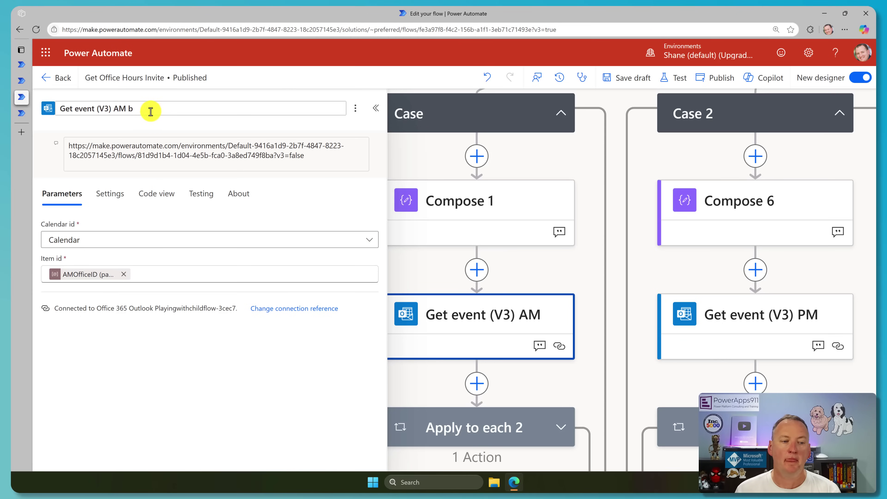
left_click(182, 140)
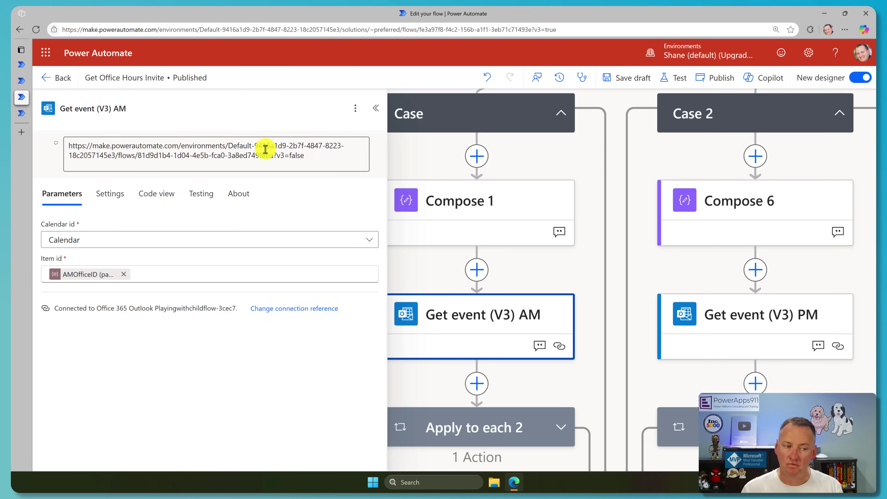
left_click(355, 109)
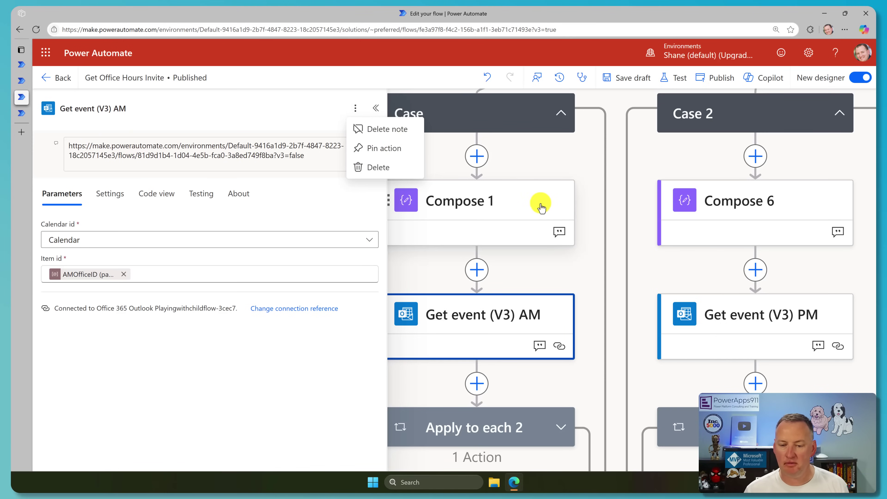
scroll(518, 266, "down", 2)
scroll(522, 258, "up", 12)
- Add an empty note to the Compose 3 action
left_click(760, 188)
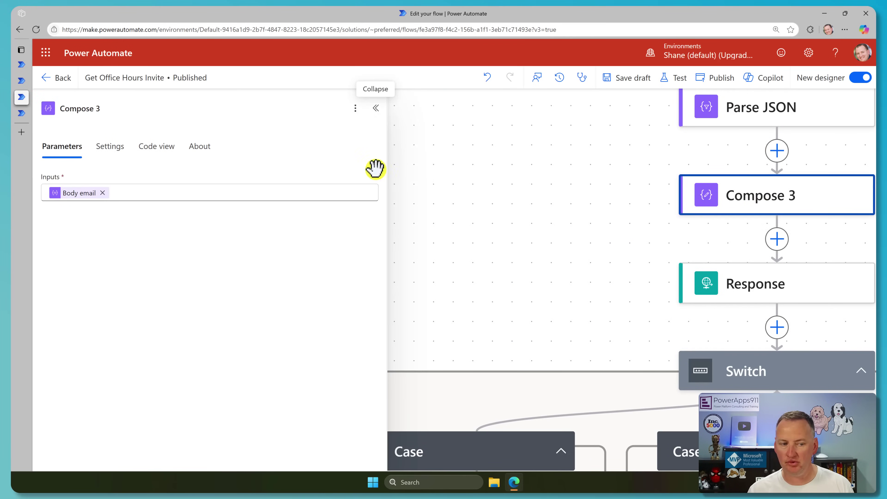
left_click(355, 108)
left_click(376, 137)
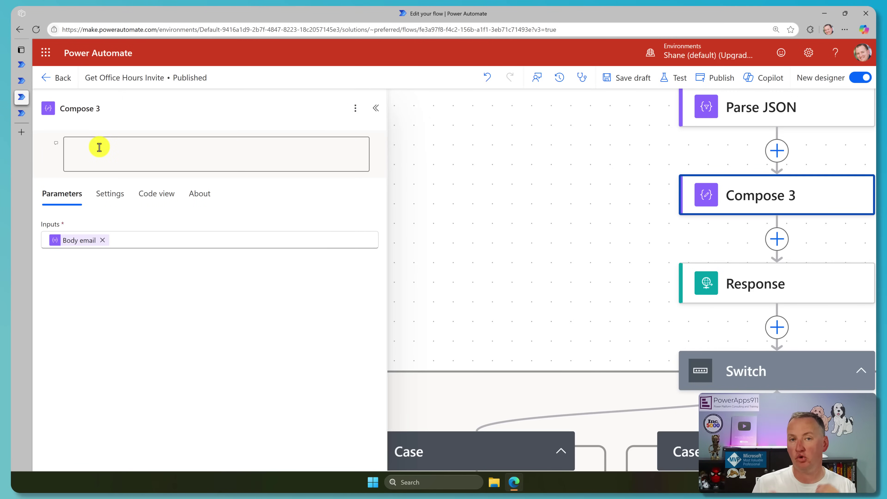
scroll(512, 227, "down", 4)
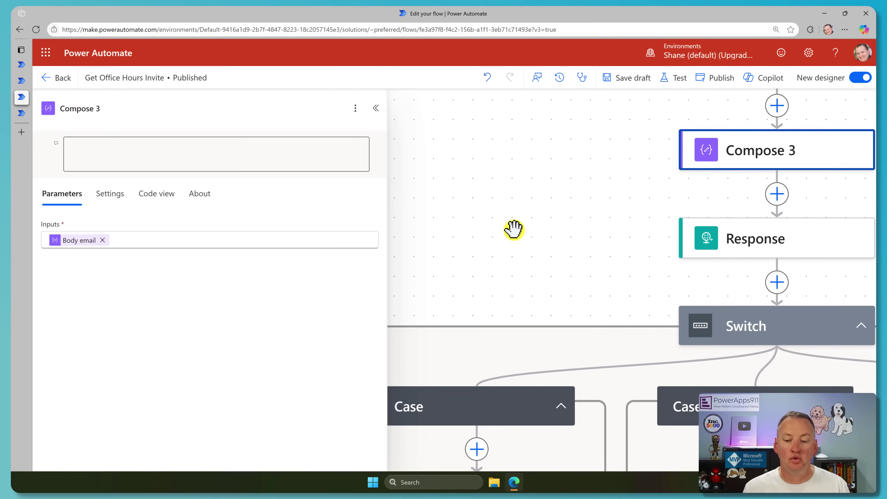
scroll(507, 228, "down", 7)
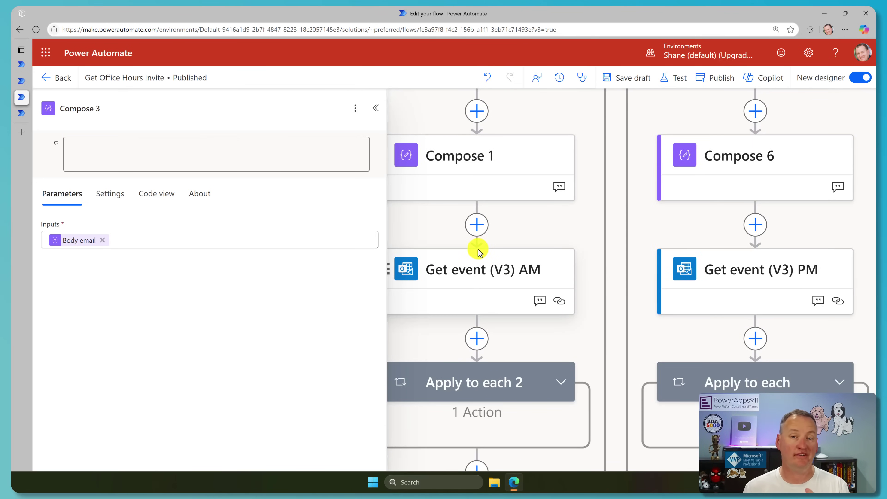
left_click(471, 277)
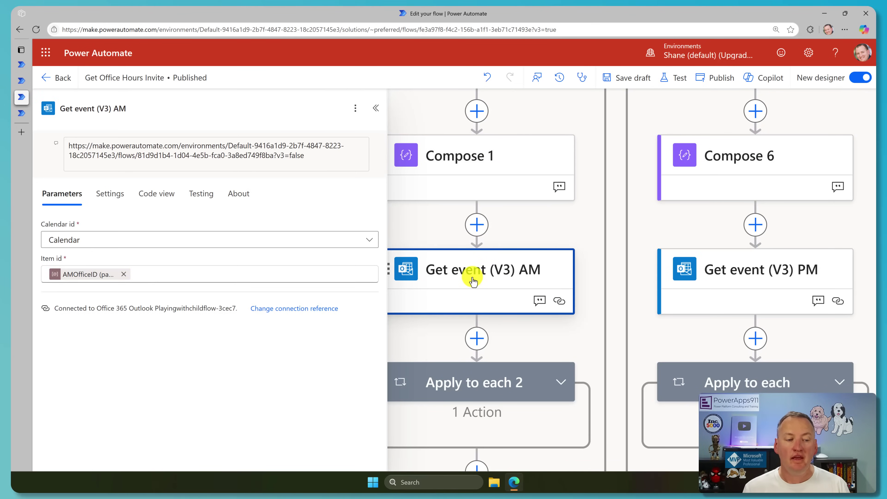
left_click(335, 161)
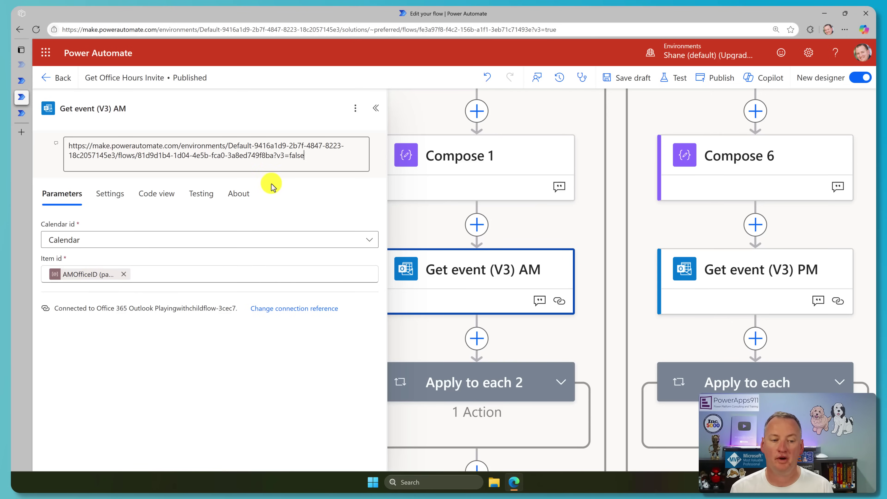
left_click_drag(307, 157, 21, 145)
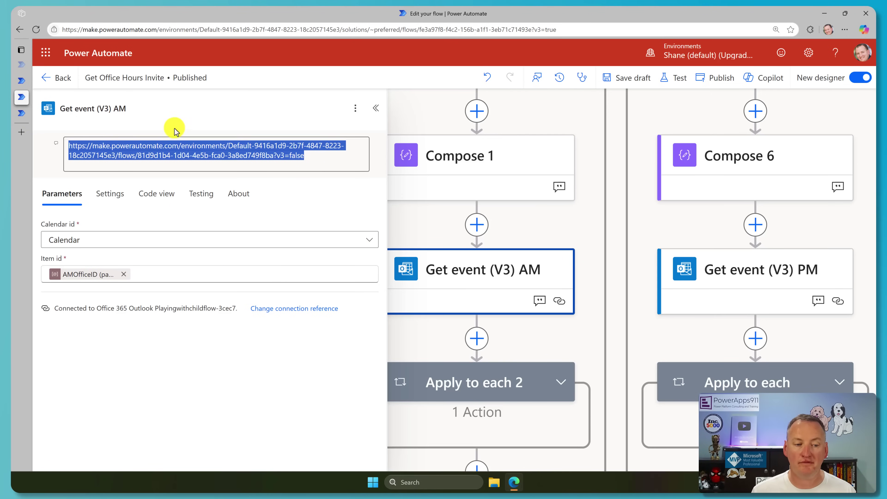
left_click(220, 125)
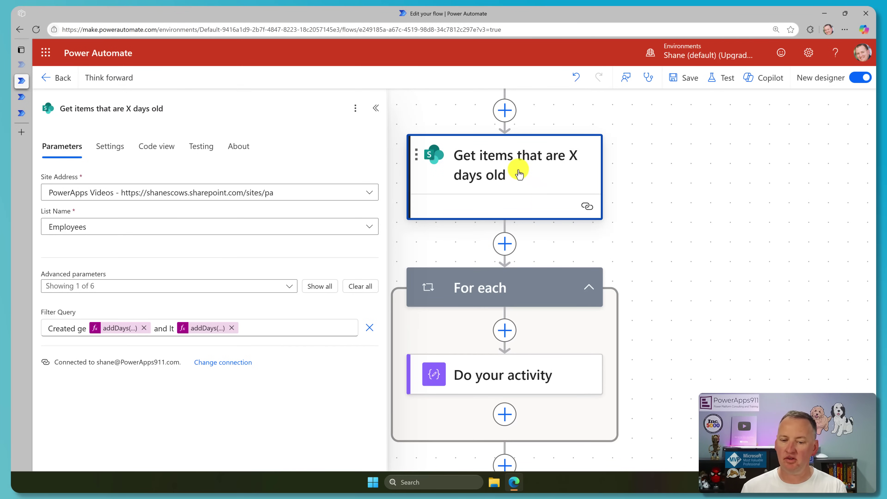
scroll(519, 174, "up", 3)
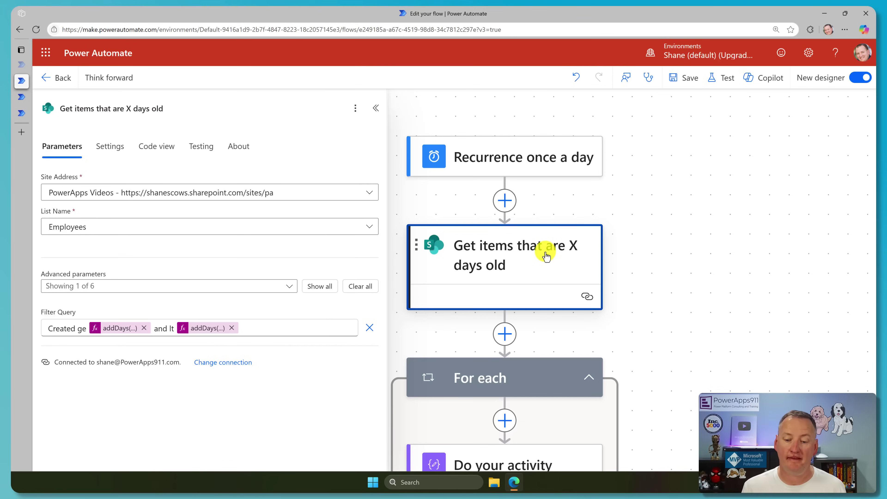
scroll(538, 251, "down", 5)
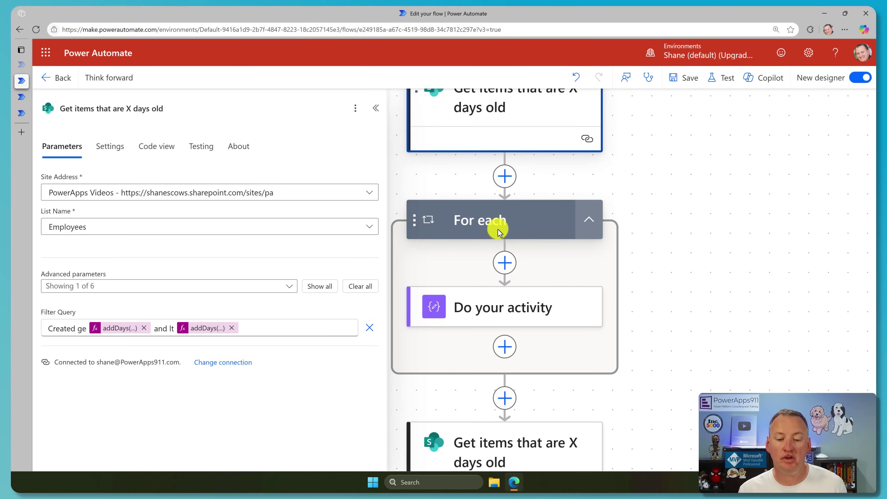
- Turn on concurrency control for the For each loop with degree of parallelism 5
left_click(515, 224)
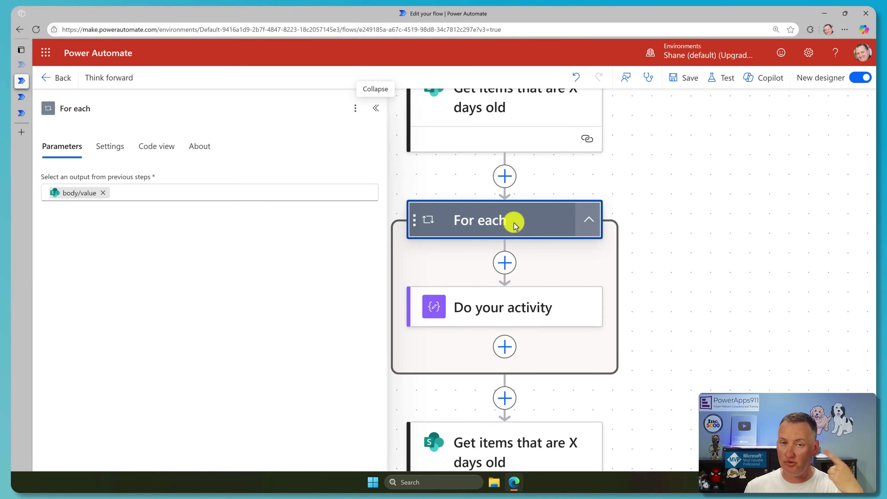
left_click(110, 146)
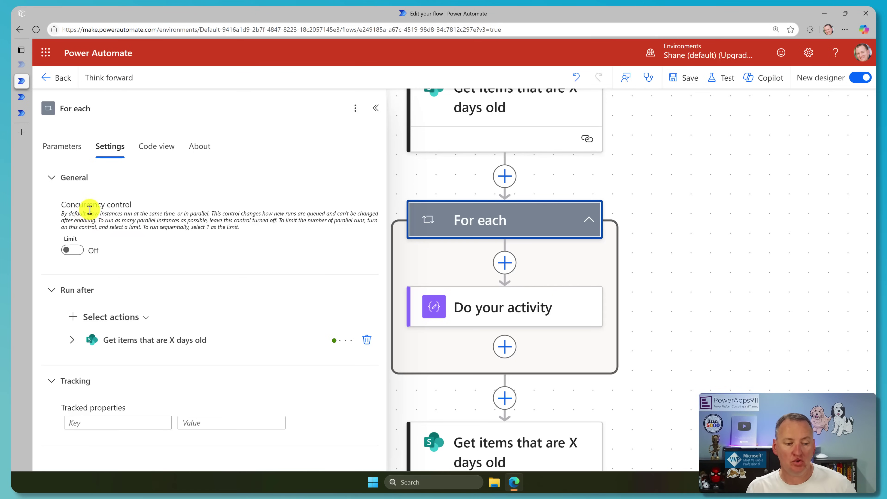
left_click(74, 251)
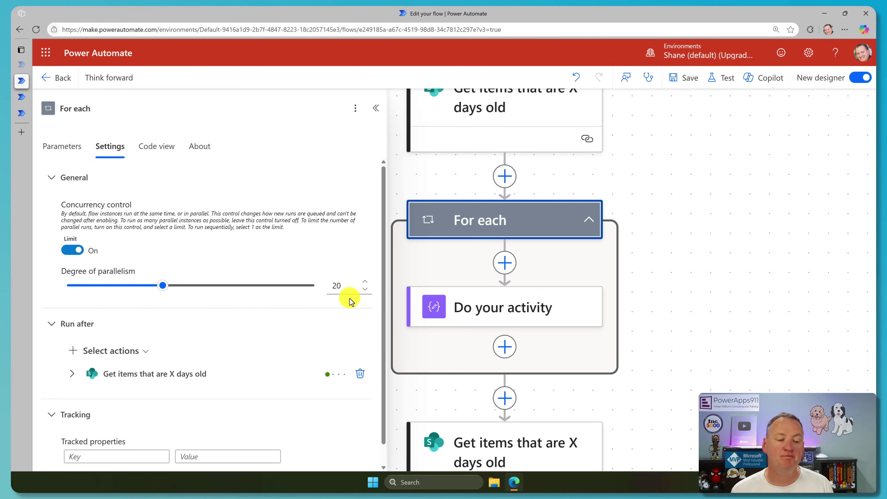
mouse_move(162, 285)
left_mouse_down()
mouse_move(66, 286)
mouse_move(326, 289)
mouse_move(163, 290)
left_mouse_up()
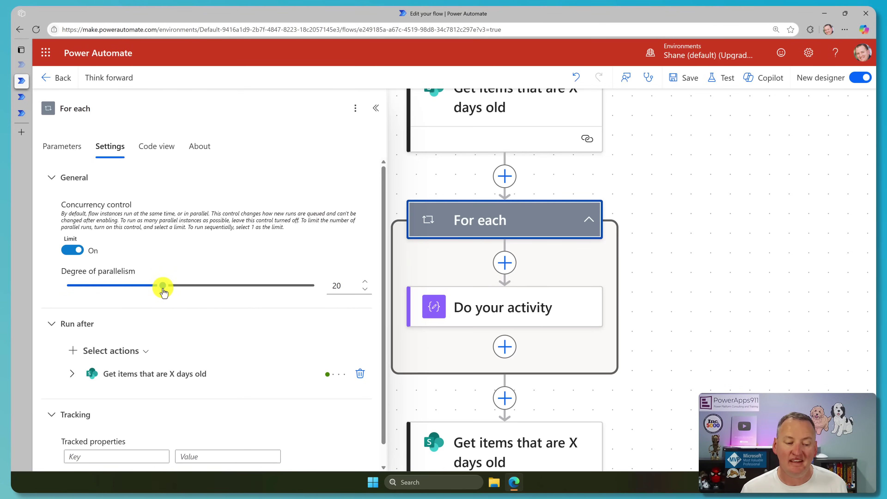
left_click_drag(162, 285, 318, 289)
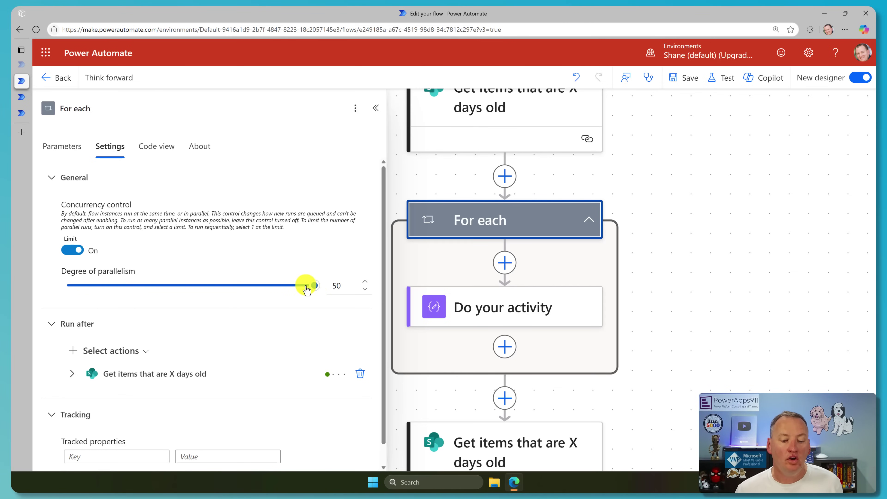
left_click_drag(316, 290, 86, 287)
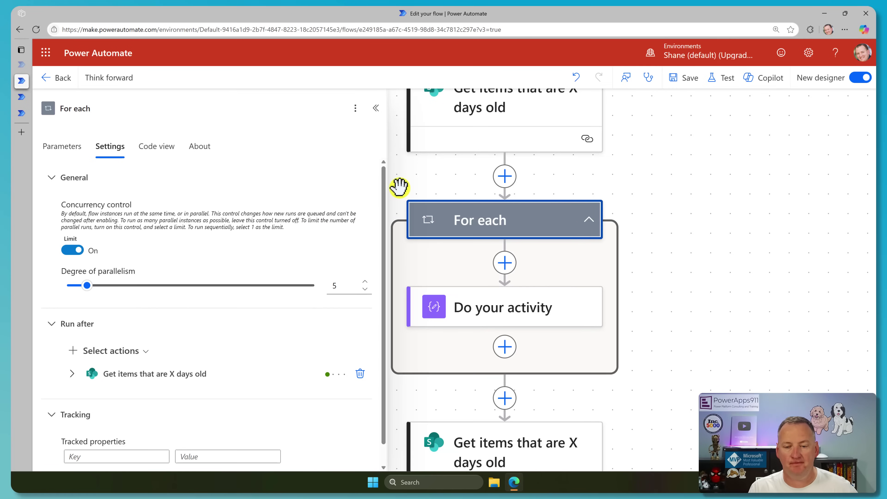
- Enable pagination on Get items that are X days old with a threshold of 50000
scroll(400, 184, "up", 1)
scroll(400, 187, "up", 3)
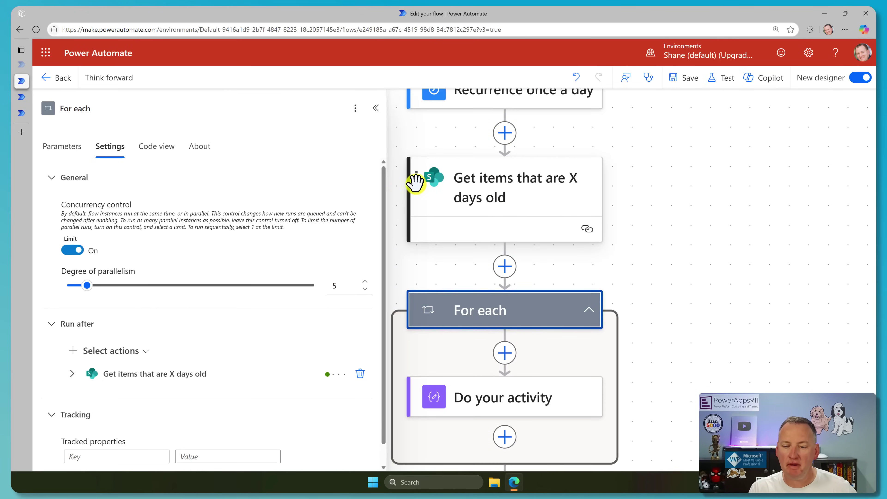
left_click(539, 194)
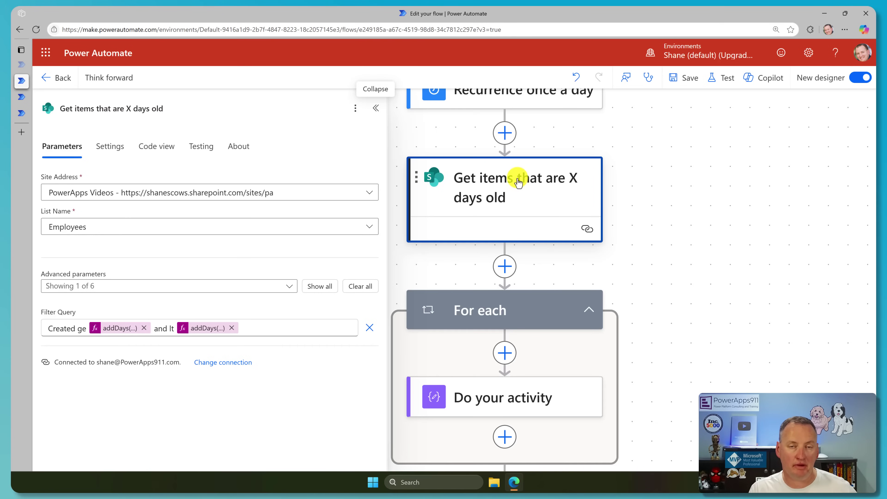
left_click(111, 153)
scroll(182, 236, "down", 2)
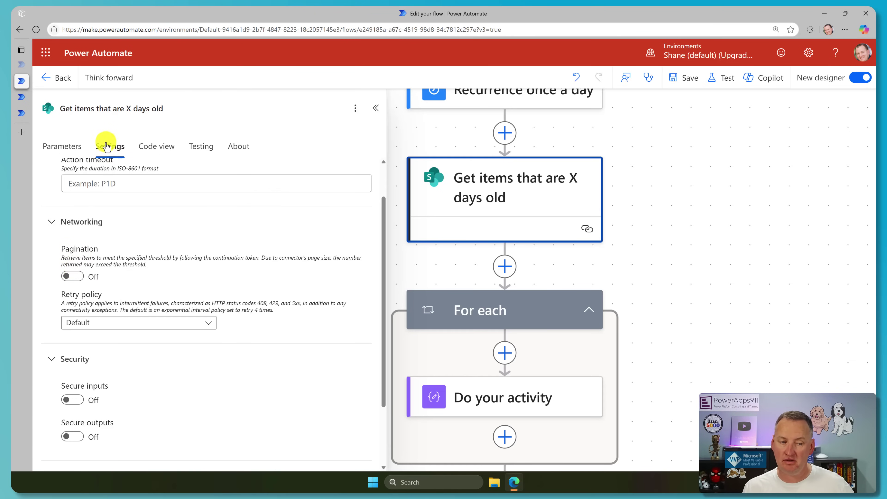
left_click(72, 276)
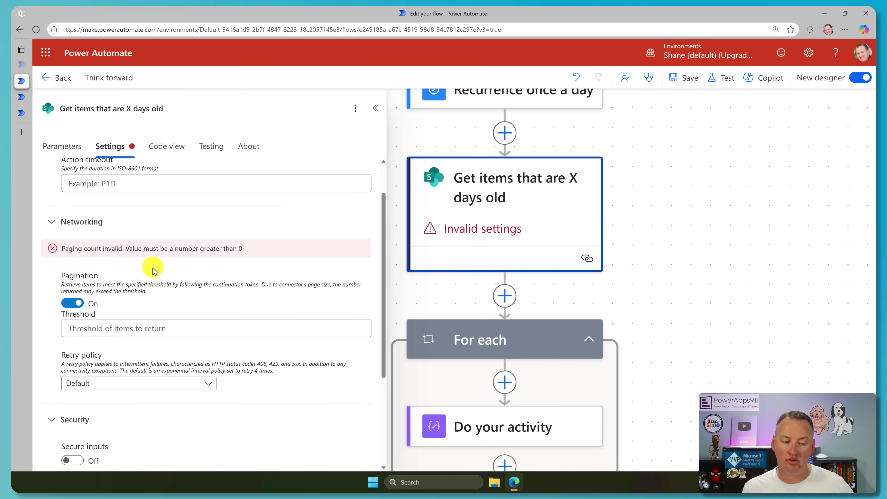
scroll(143, 282, "down", 1)
left_click(130, 284)
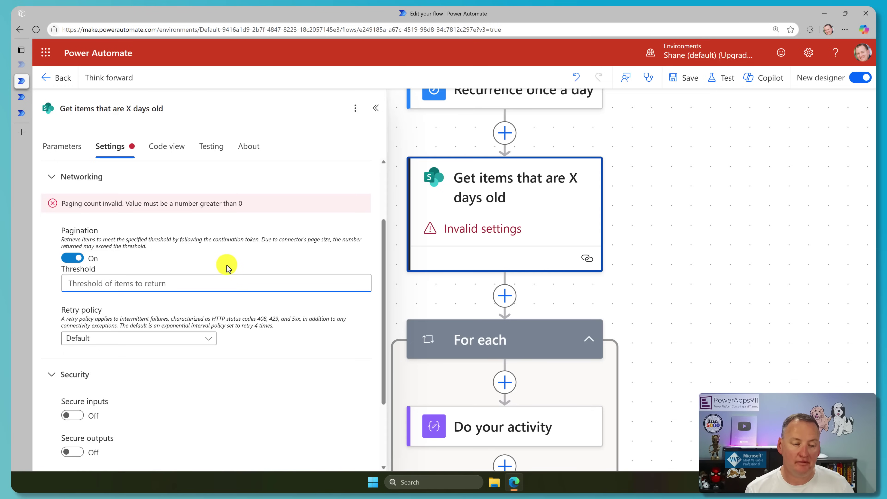
type("5000")
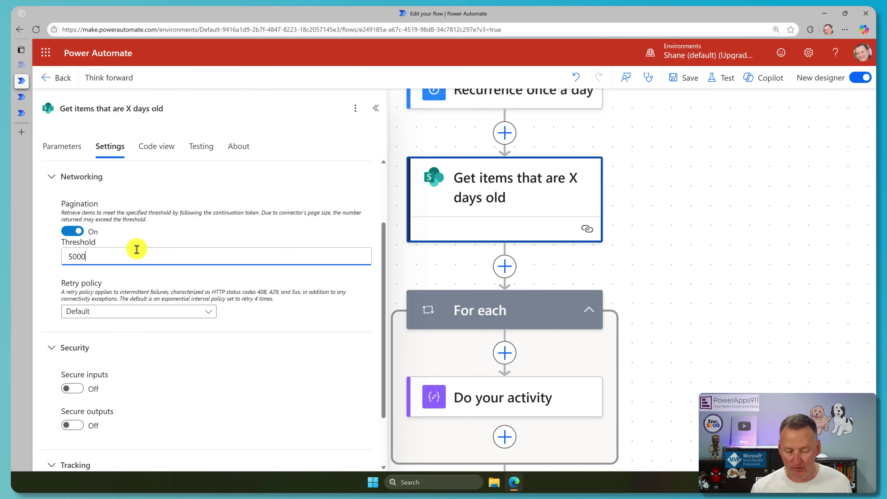
type("00")
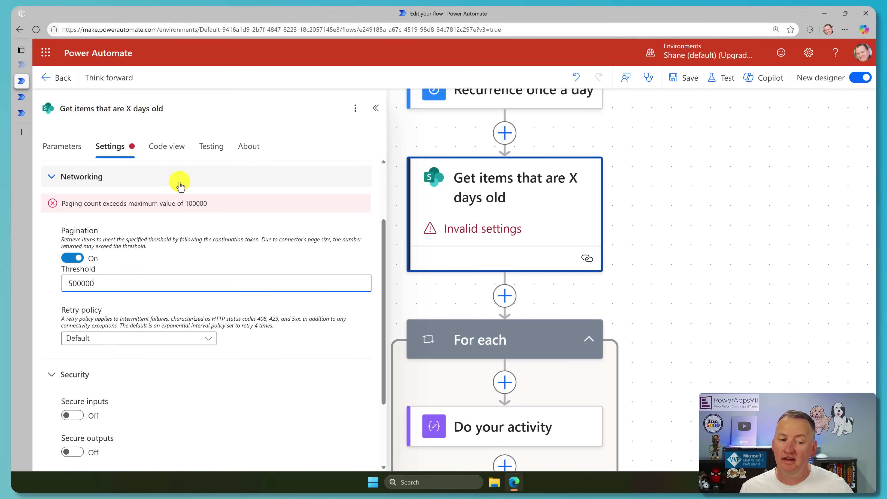
left_click(80, 283)
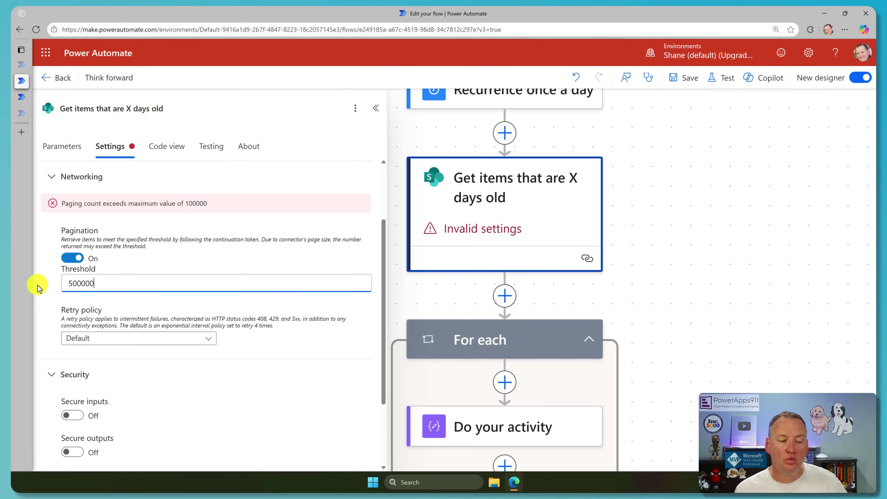
key("BackSpace")
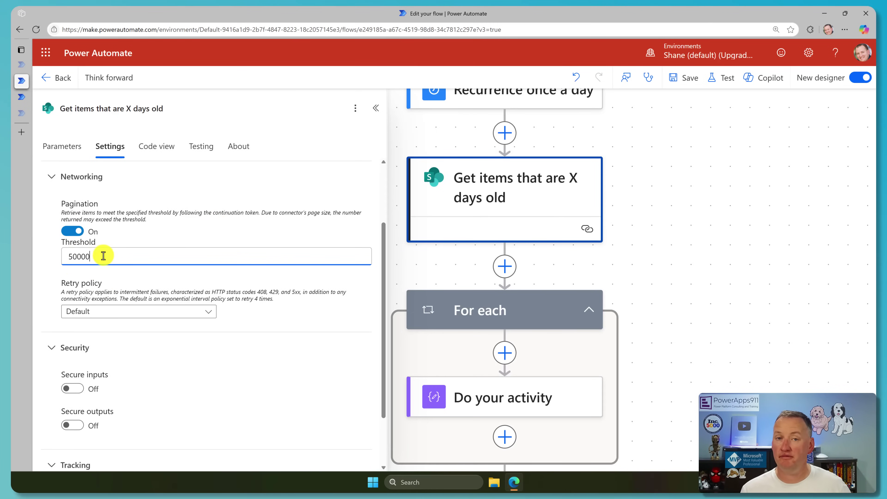
- Show the Condition in For each 1, testing whether Created is greater than addDays(...)
left_click(656, 273)
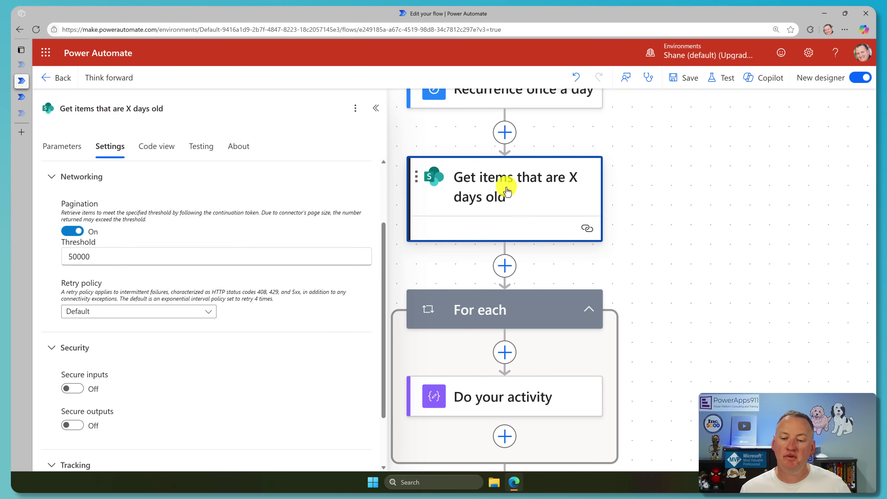
left_click(47, 146)
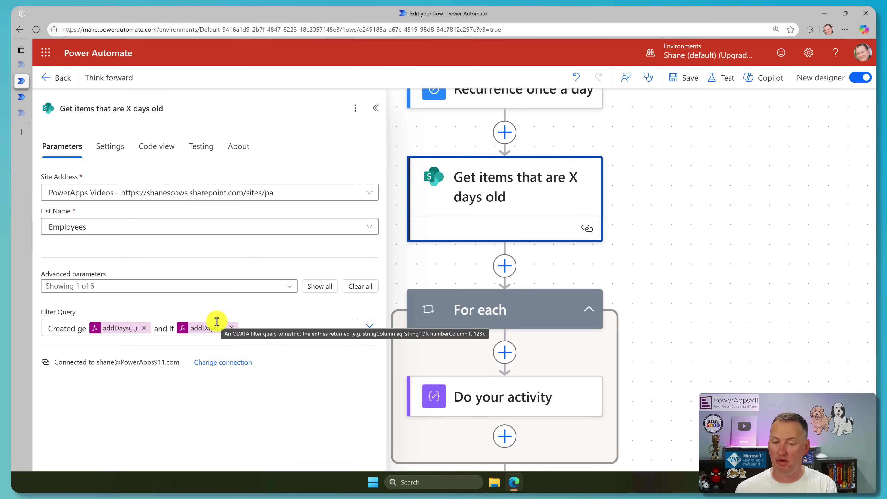
scroll(594, 268, "down", 15)
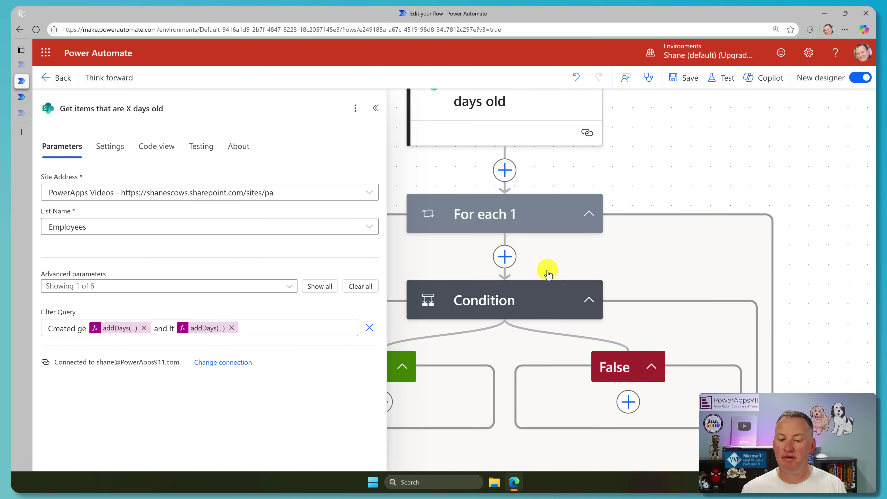
left_click(467, 294)
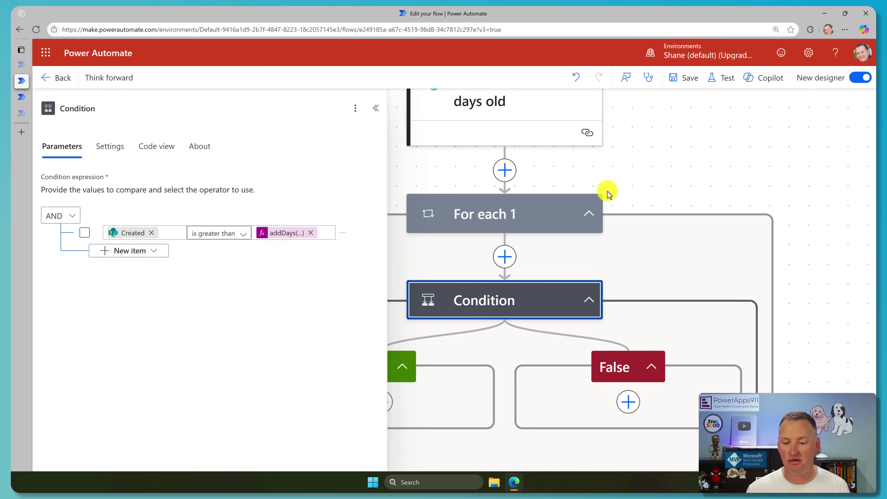
left_click_drag(633, 167, 713, 151)
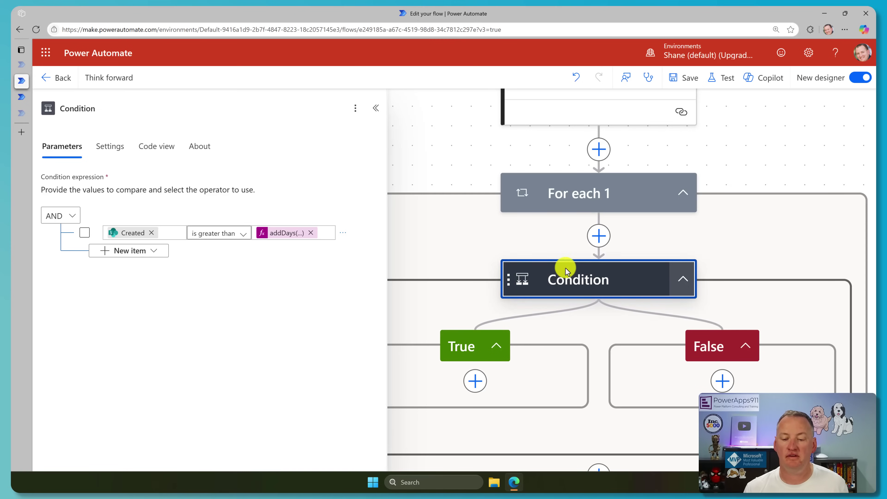
- Reselect Get items that are X days old to show its Created addDays() Filter Query
scroll(597, 287, "up", 3)
scroll(601, 276, "up", 5)
left_click(616, 201)
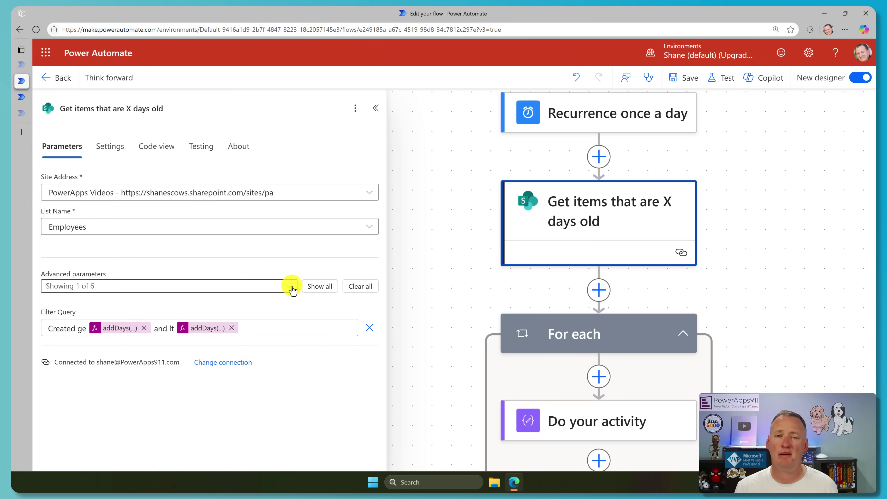
- Add a Top Count of 3 to the Get items that are X days old step
left_click(293, 289)
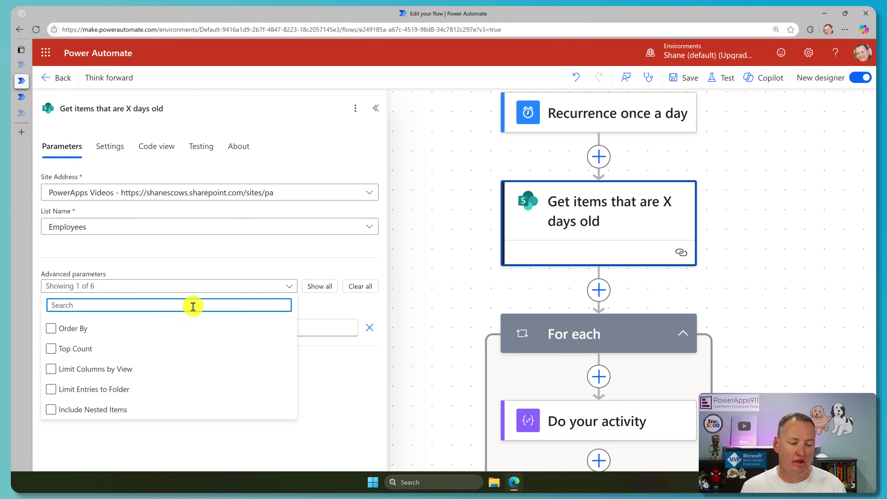
left_click(58, 349)
left_click(164, 260)
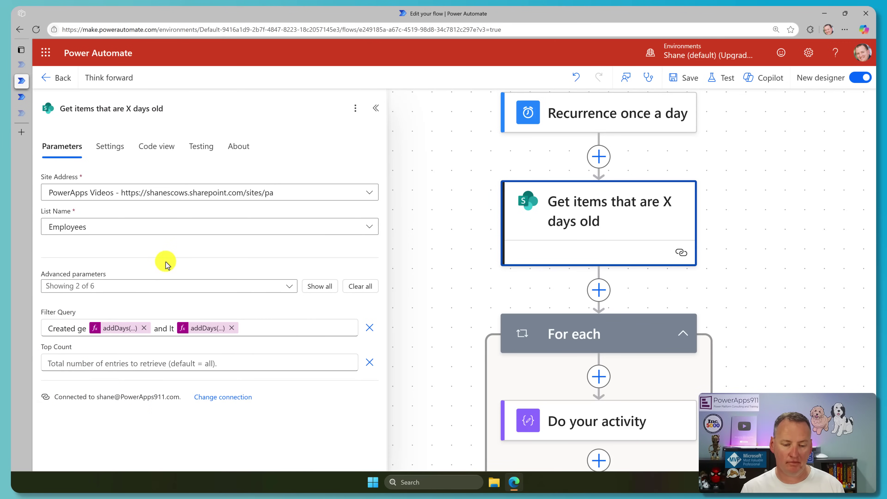
left_click(132, 362)
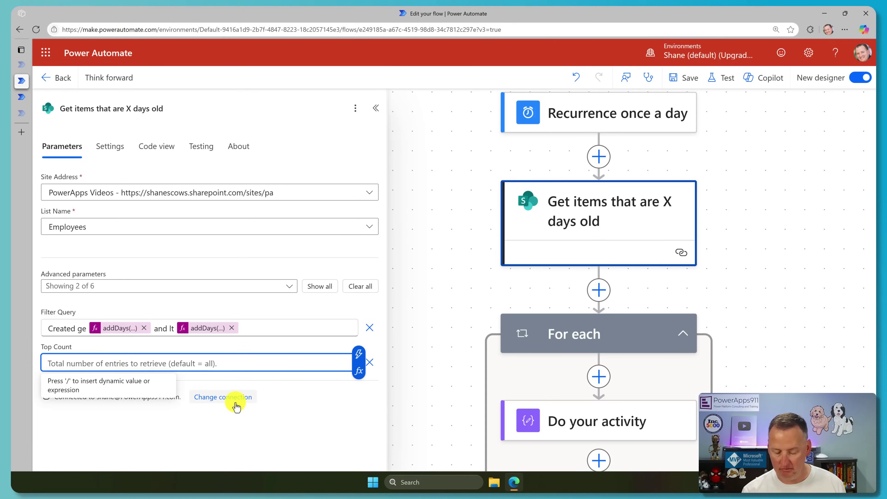
type("3")
left_click(243, 435)
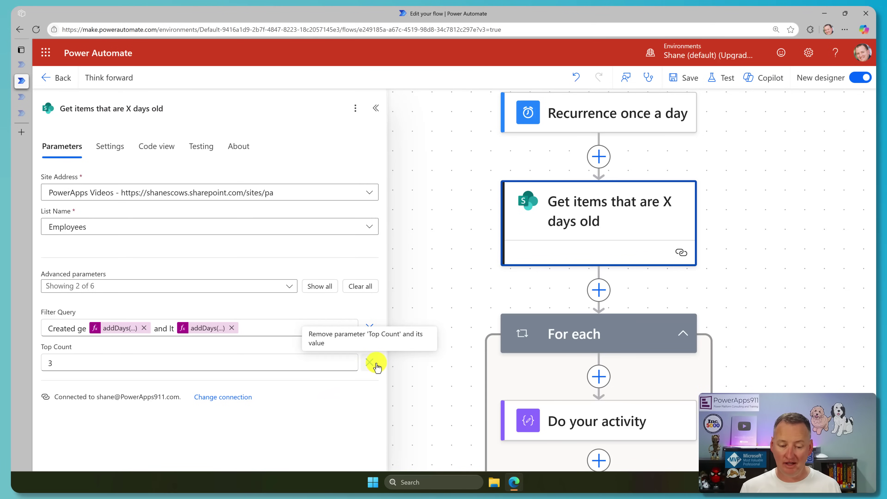
- Delete the Top Count parameter, keeping only the addDays() Filter Query
left_click(372, 364)
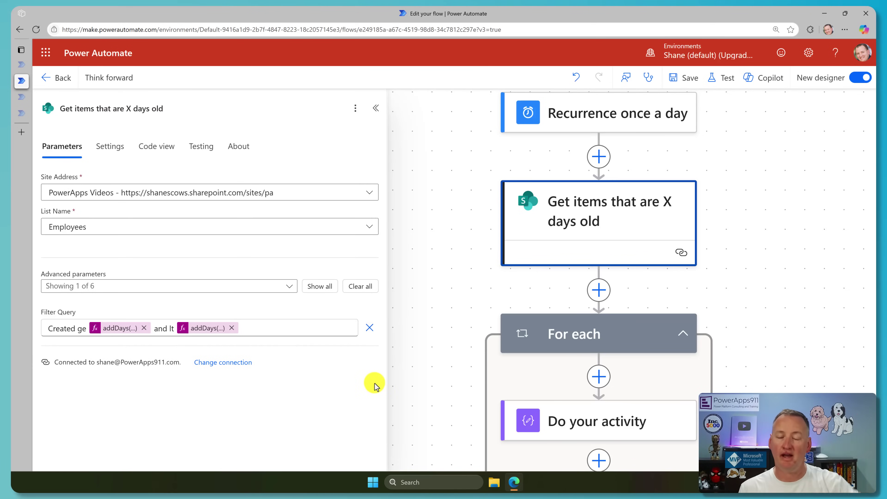